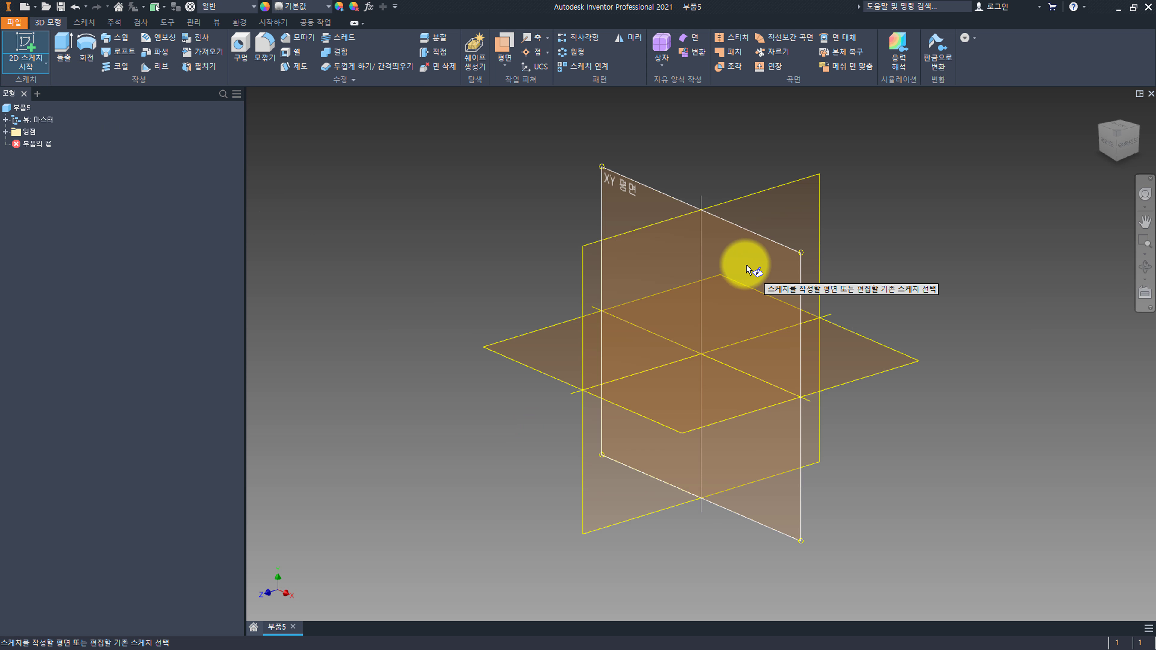
Step: Start a sketch on the XY plane and draw a horizontal slot from the origin with 108 mm centre distance and about 21 mm end radius
click(747, 264)
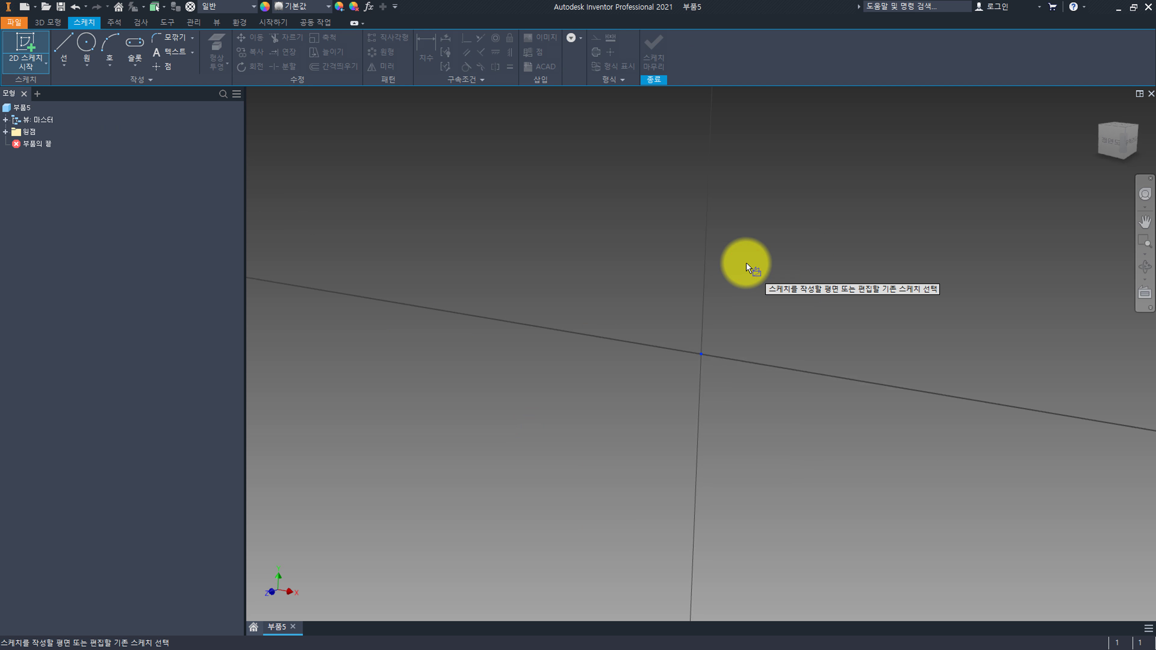
mouse_move(707, 280)
middle_down()
mouse_move(568, 302)
mouse_move(490, 259)
mouse_move(464, 275)
middle_up()
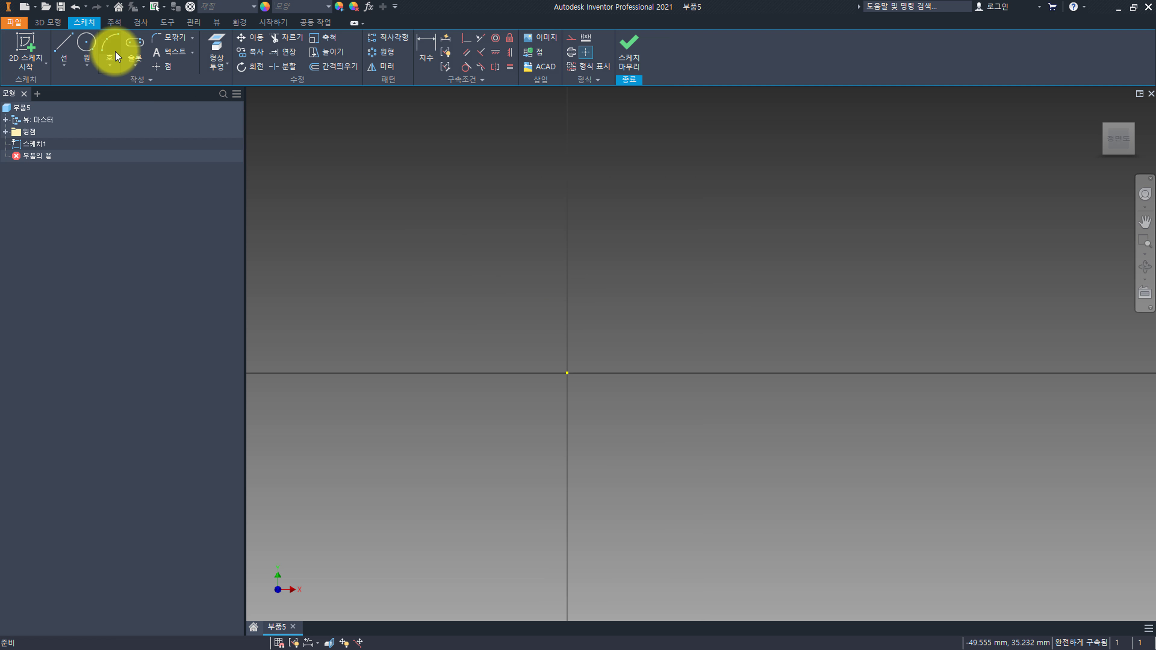
click(132, 46)
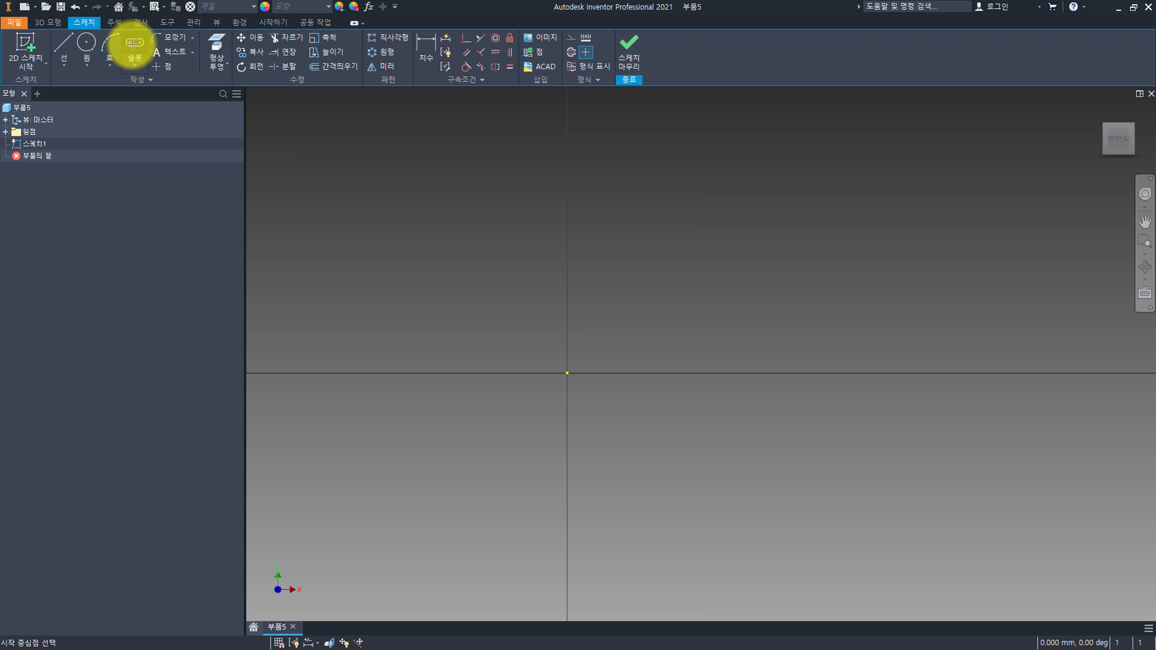
click(567, 373)
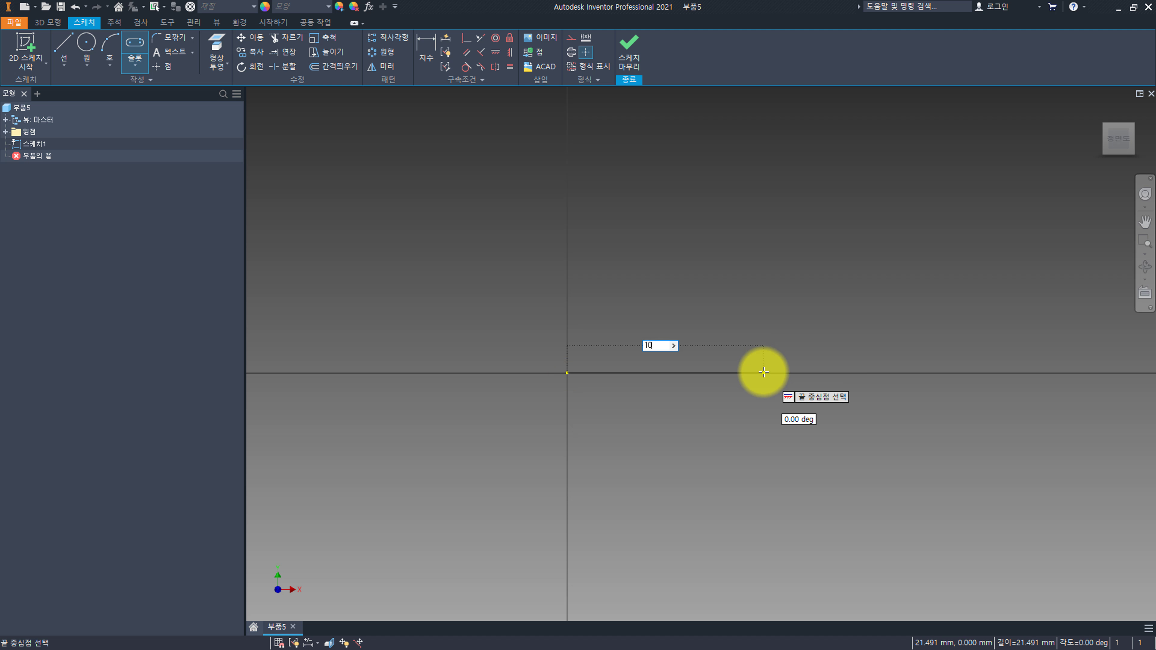
text(108)
key(Return)
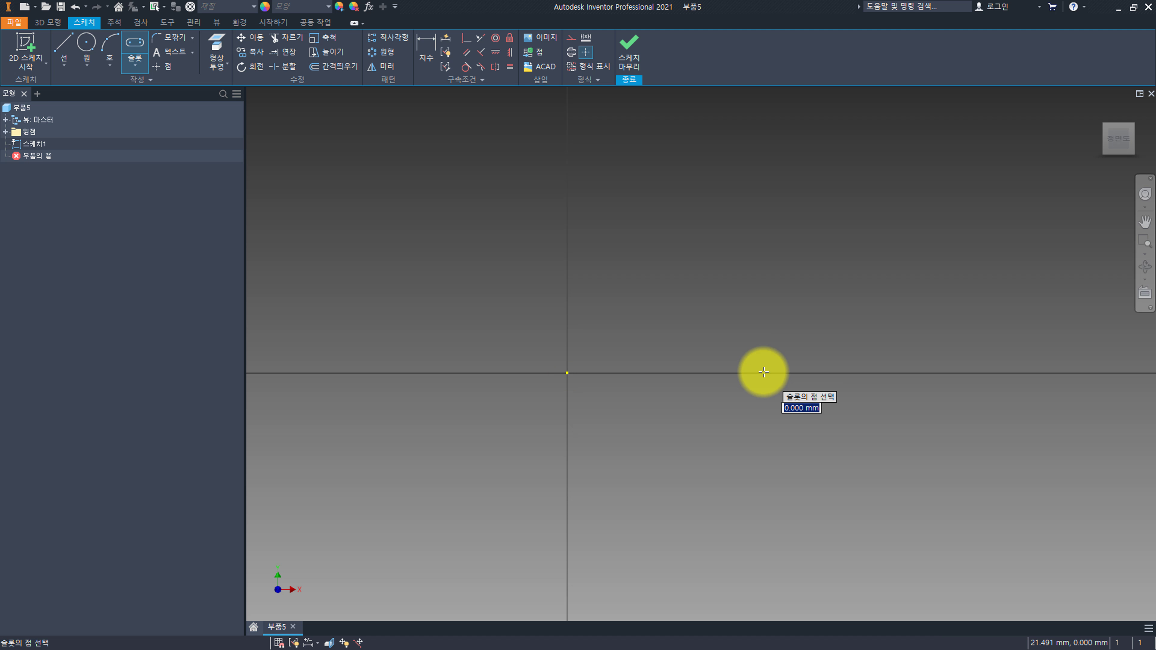
scroll(714, 438, up, 5)
scroll(918, 462, up, 3)
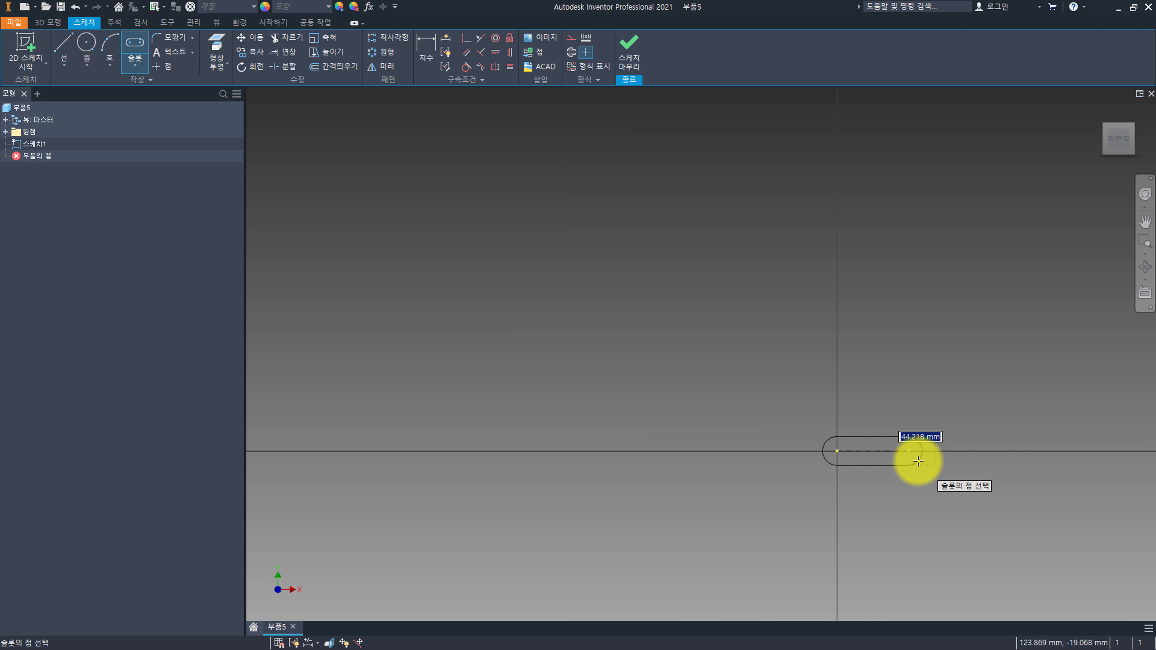
scroll(918, 462, down, 6)
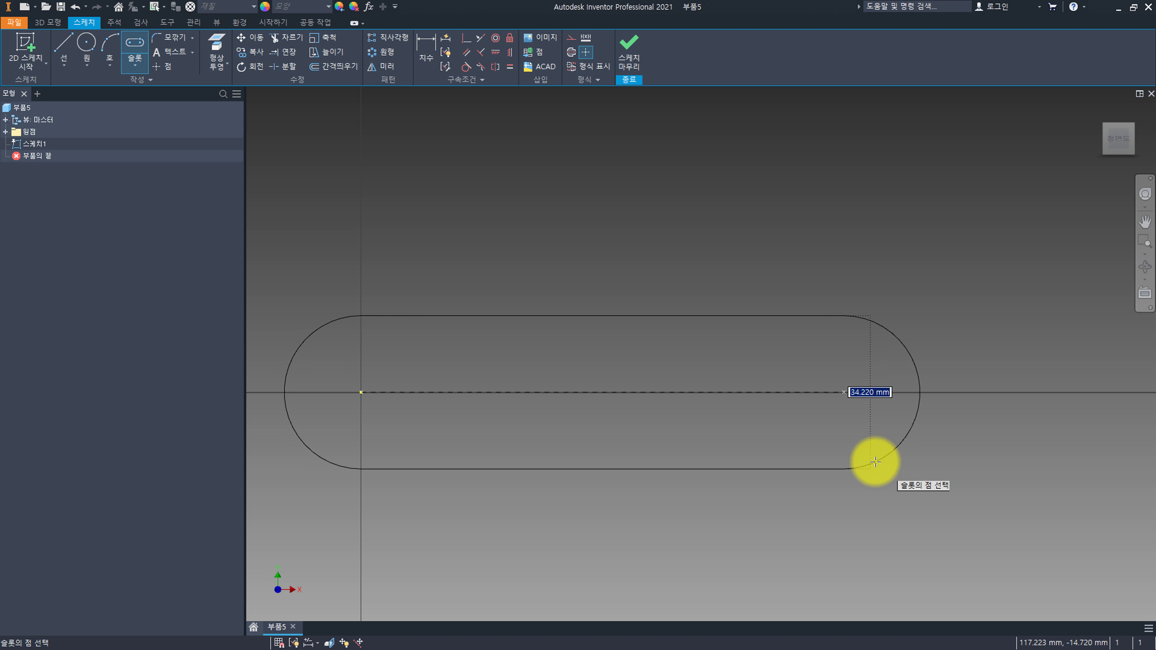
click(847, 486)
key(Escape)
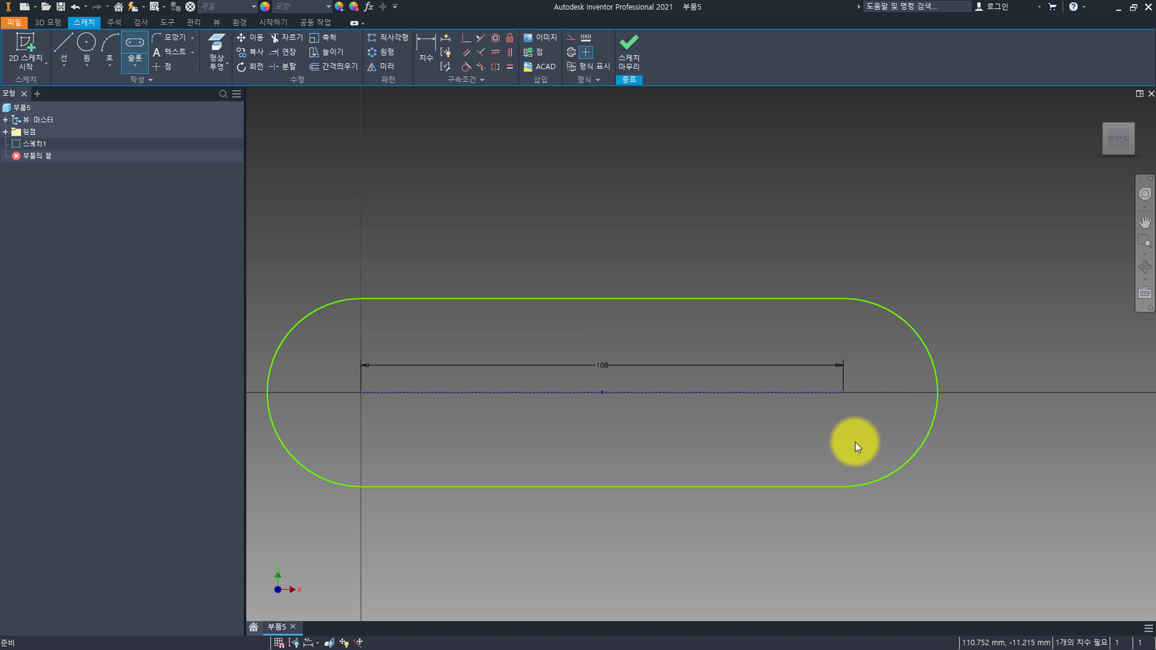
Step: Dimension the slot's right end arc and set its radius to 34 mm
click(916, 455)
click(957, 491)
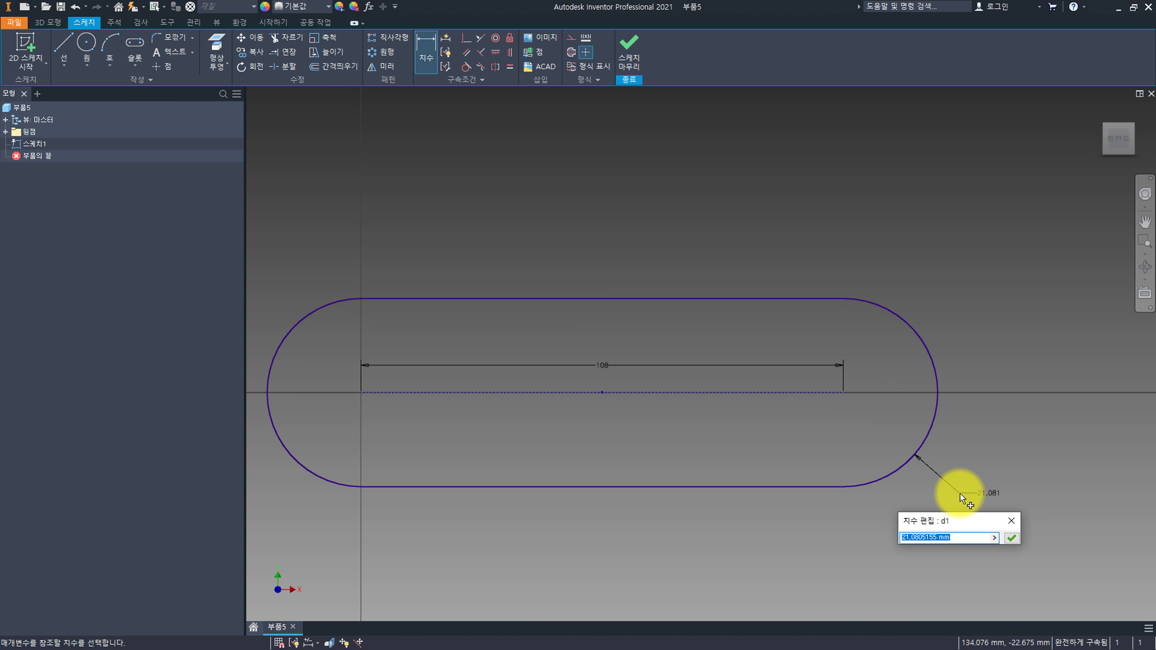
text(34)
key(Return)
scroll(892, 482, down, 4)
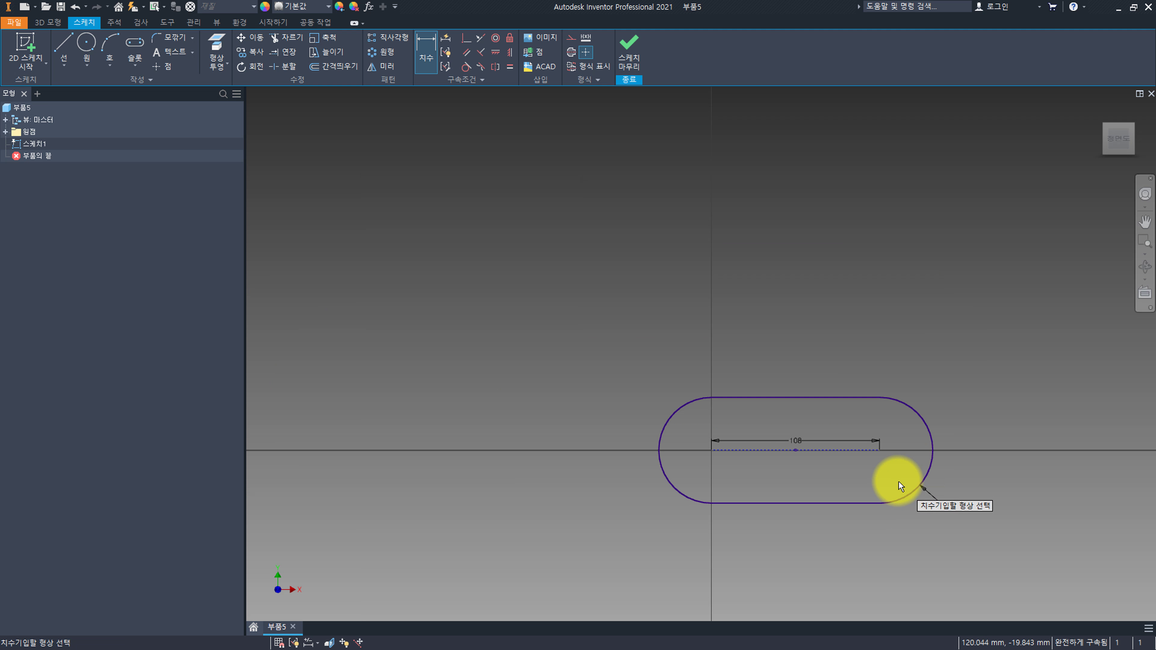
scroll(783, 312, up, 2)
middle_drag(833, 396, 669, 357)
key(Escape)
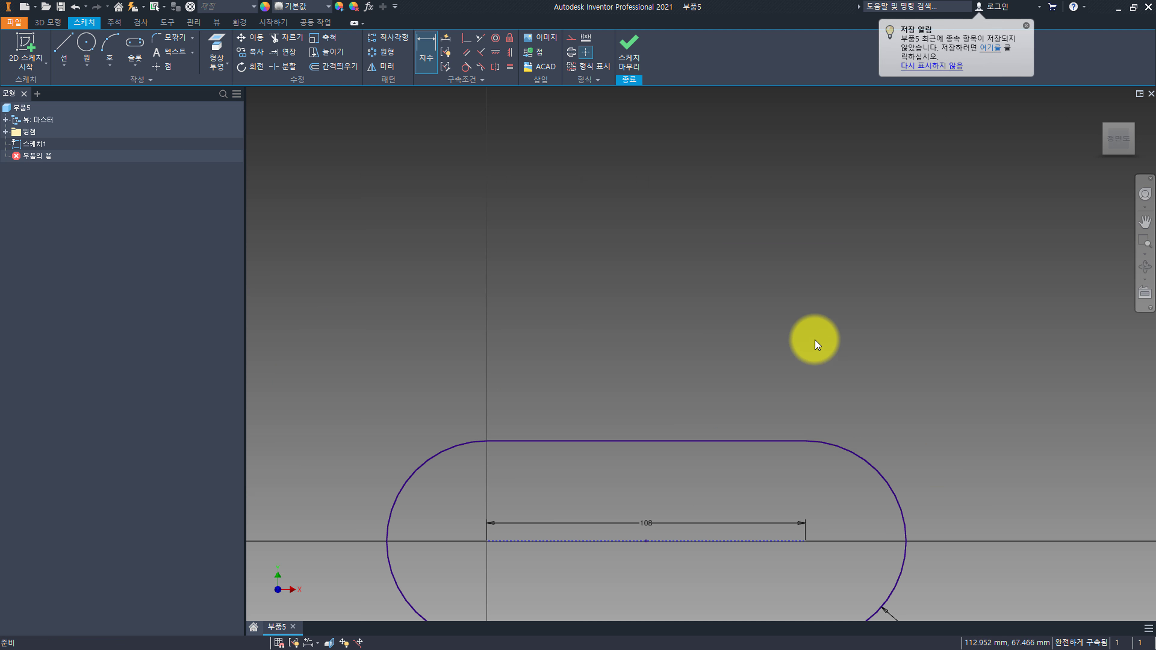
Step: Draw an upright two-point rectangle starting on the slot's upper edge near its right end and extending above it
middle_drag(814, 340, 691, 314)
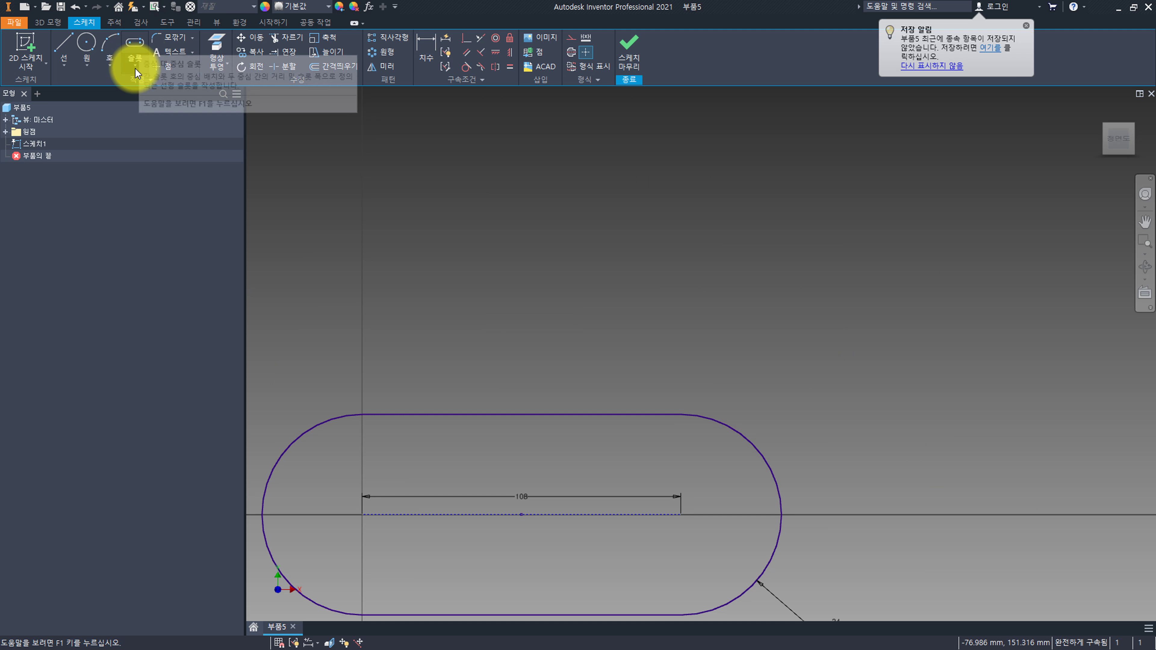
click(131, 61)
click(153, 86)
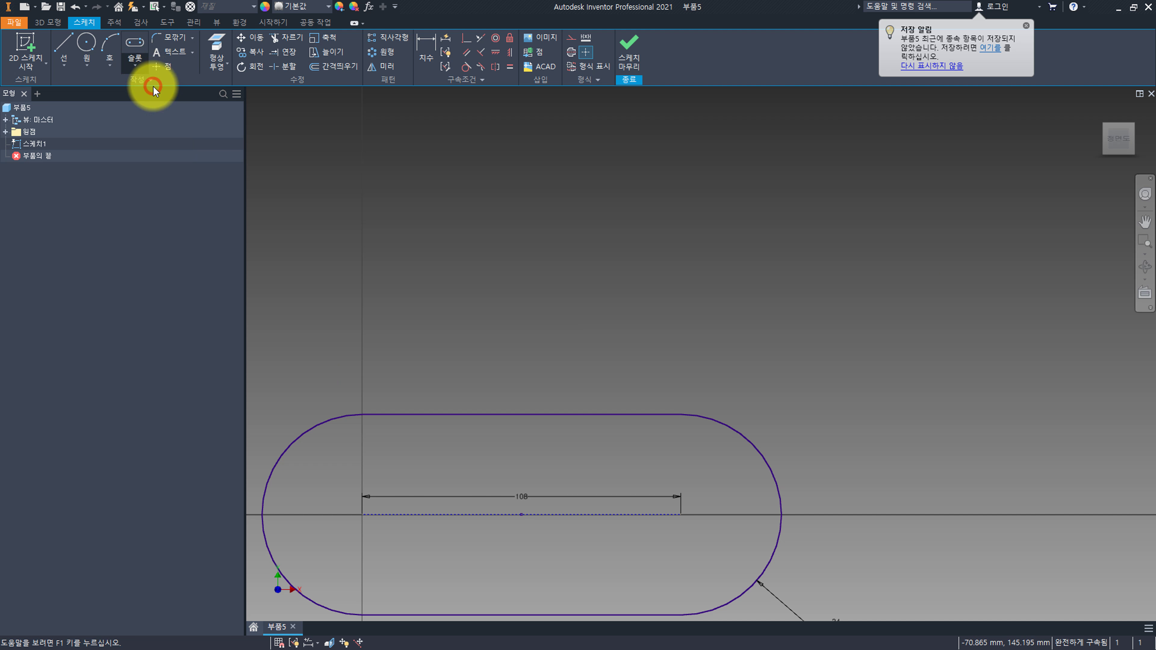
click(609, 415)
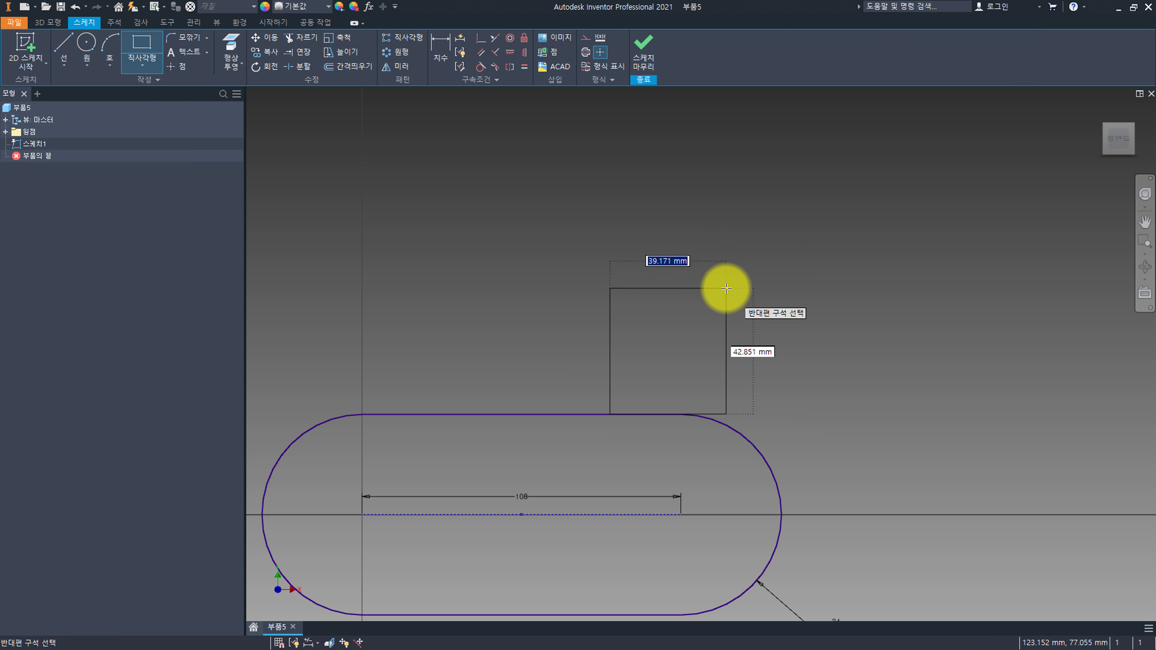
click(762, 187)
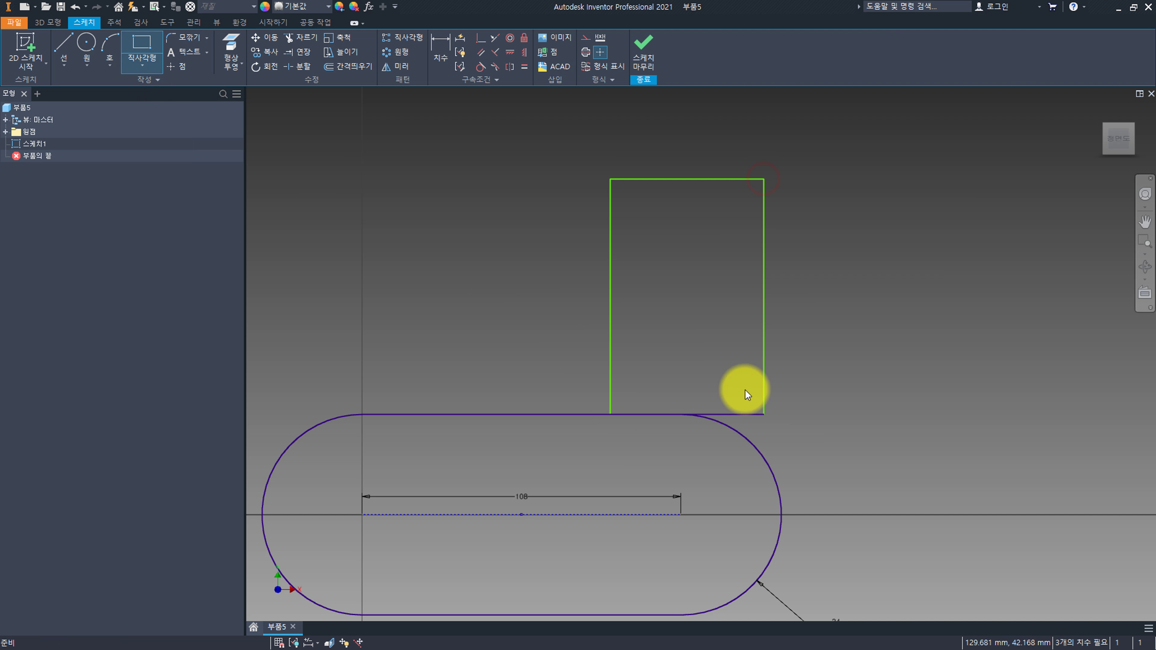
key(Escape)
Step: Delete the rectangle's bottom edge and extend its right side down to the slot's end arc
right_click(735, 415)
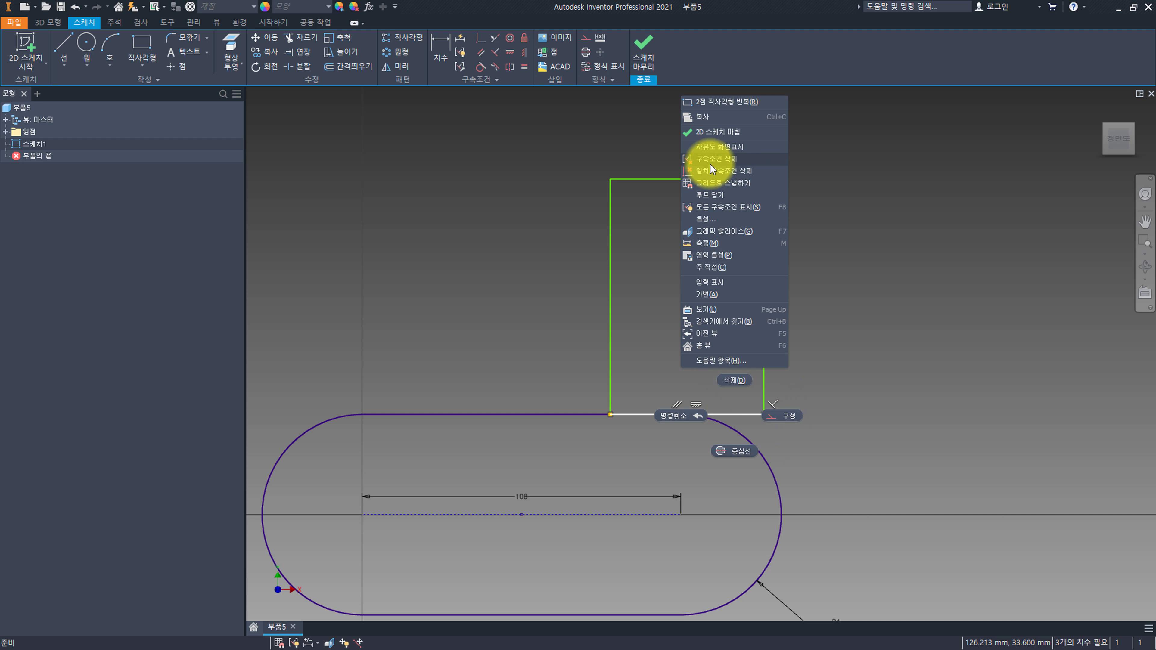
click(734, 386)
click(301, 52)
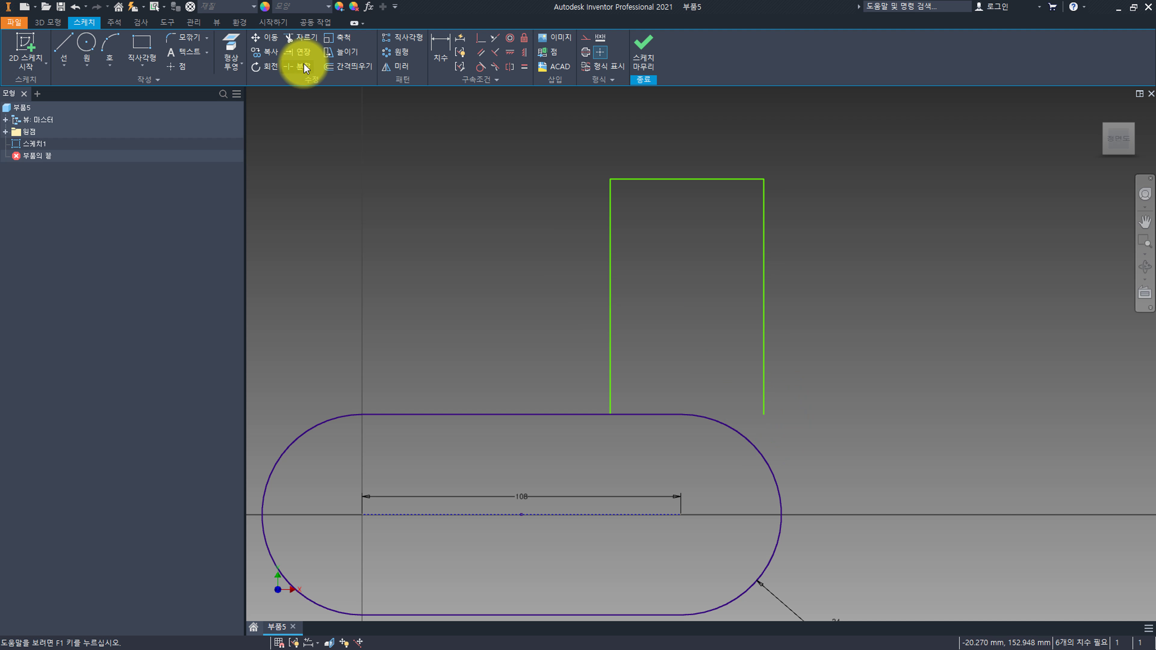
click(757, 388)
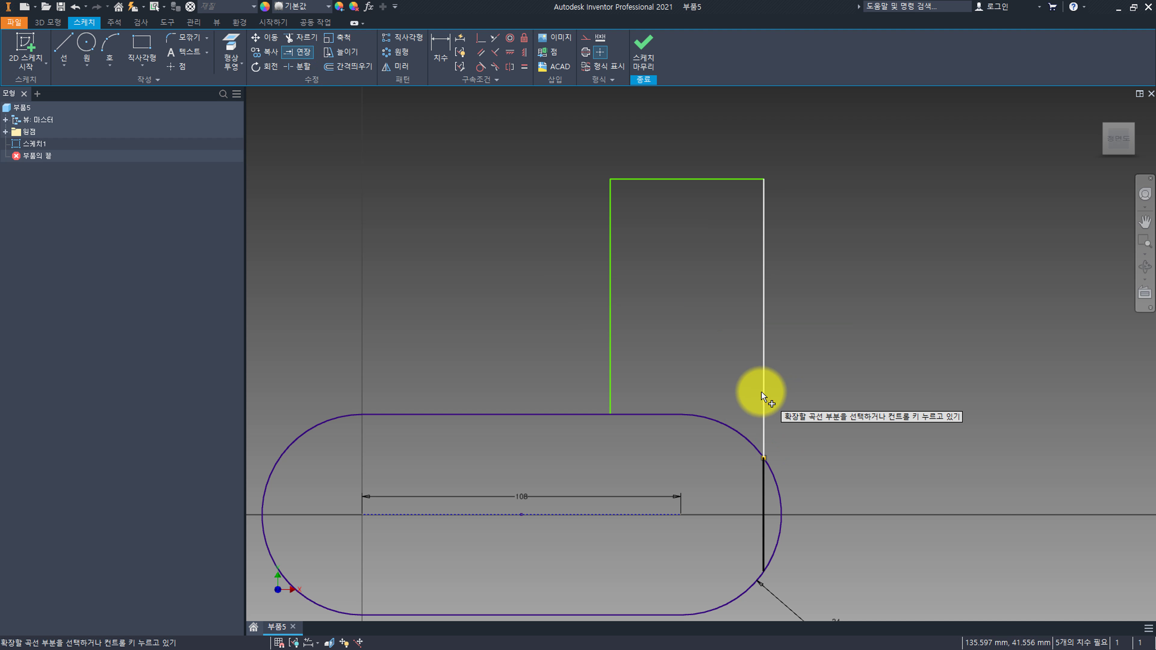
scroll(694, 414, down, 3)
key(Escape)
scroll(701, 389, up, 3)
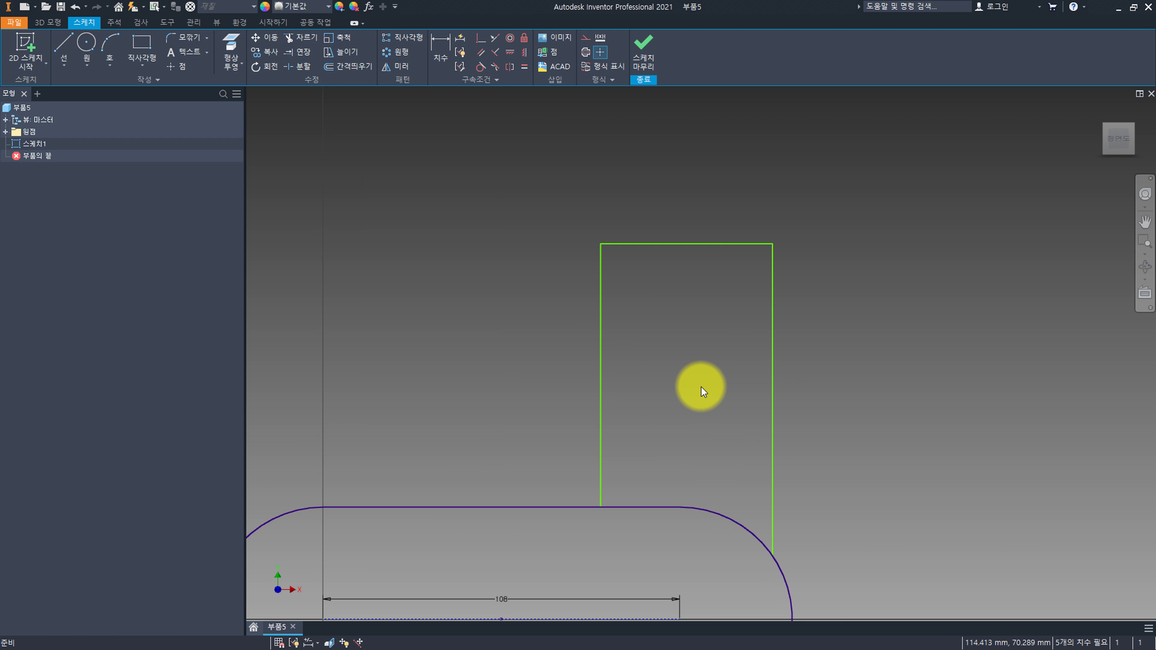
scroll(697, 373, down, 2)
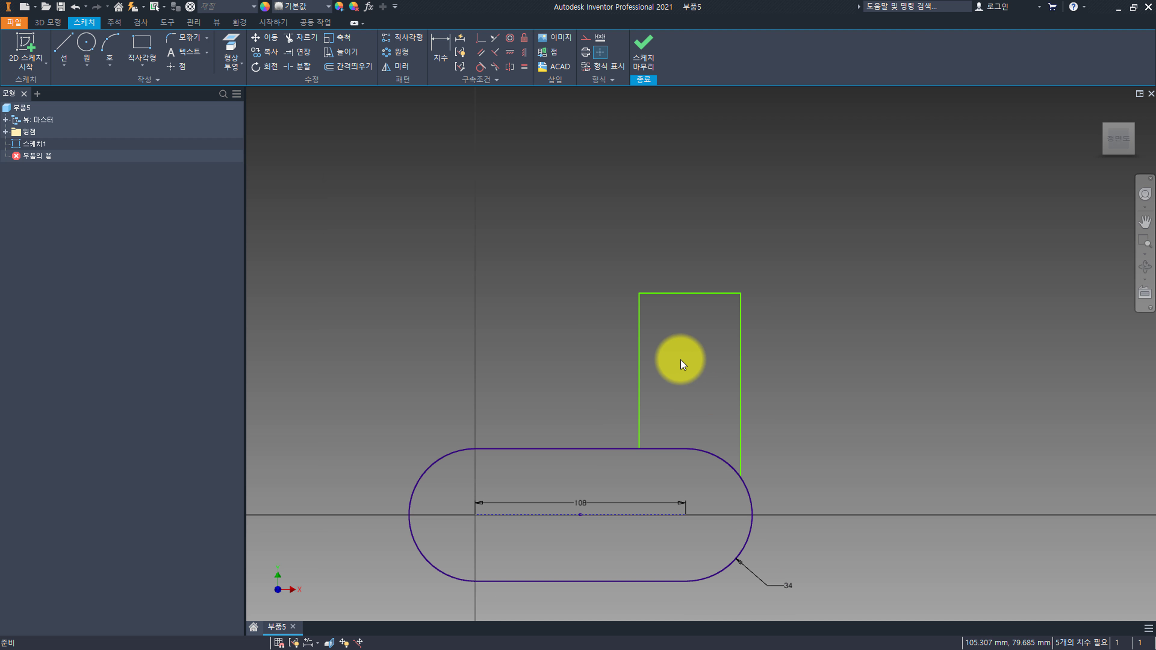
Step: Place a point at the midpoint of the rectangle's top edge and align it vertically with the slot's right arc centre
click(175, 67)
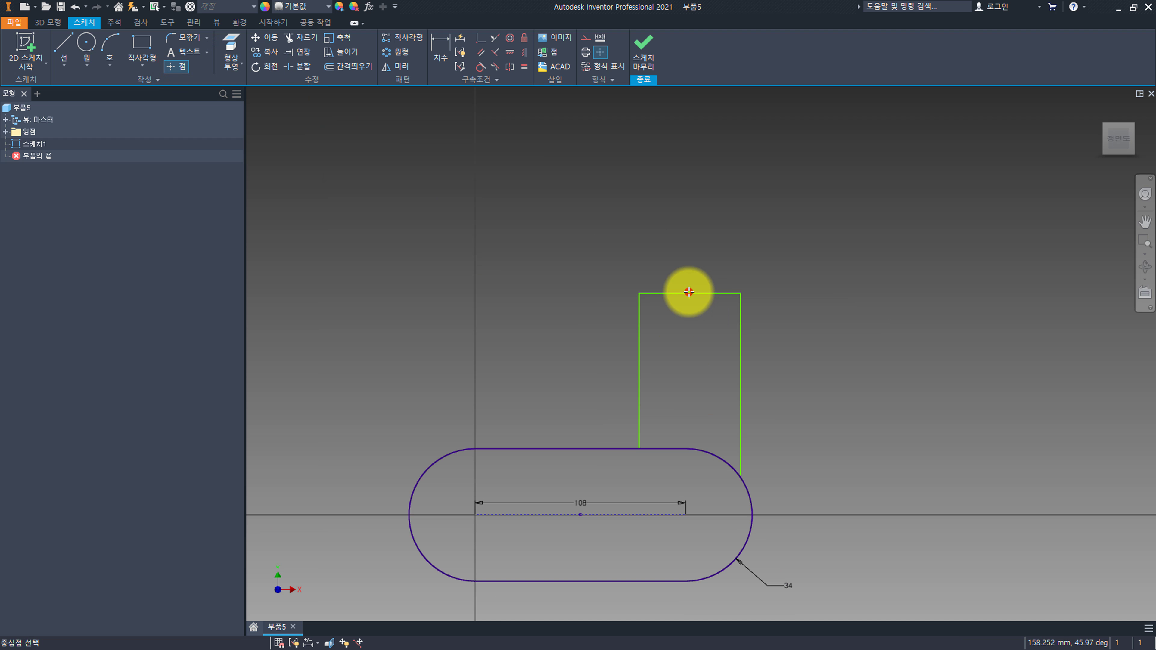
click(688, 292)
key(Escape)
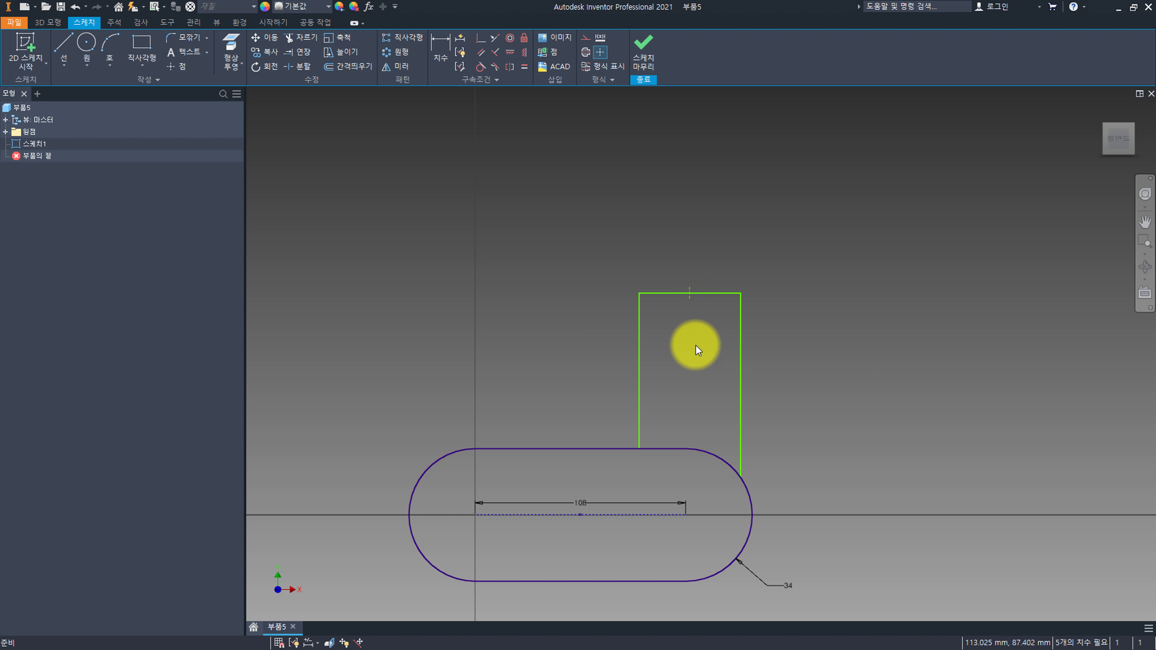
right_click(688, 347)
click(737, 326)
click(688, 294)
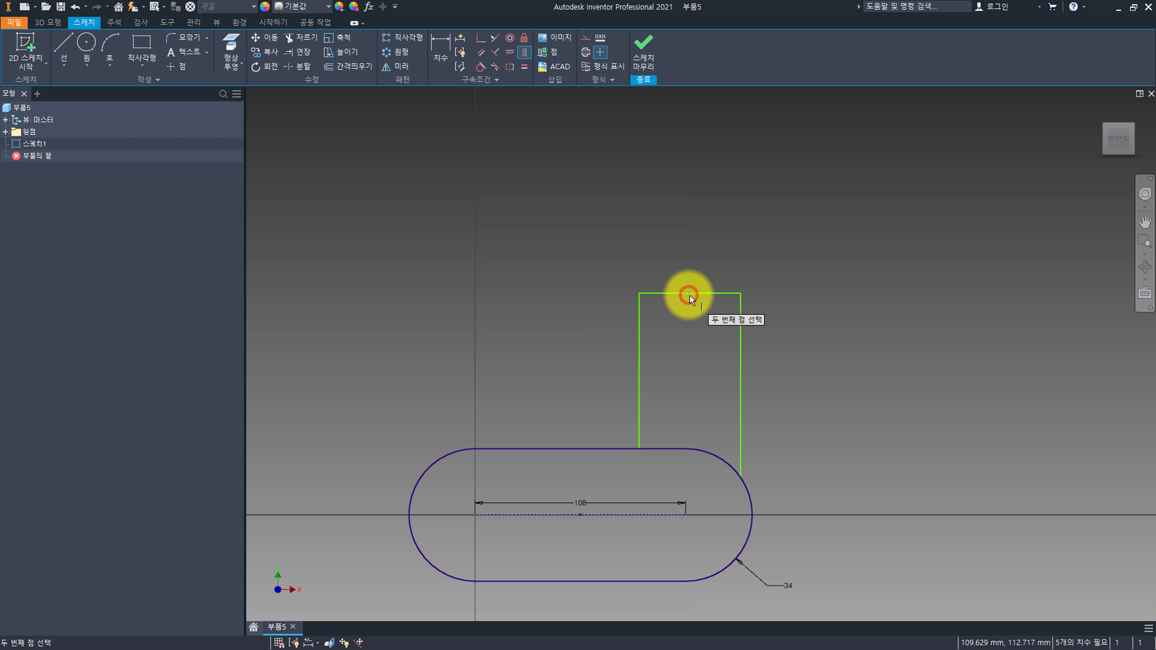
click(684, 515)
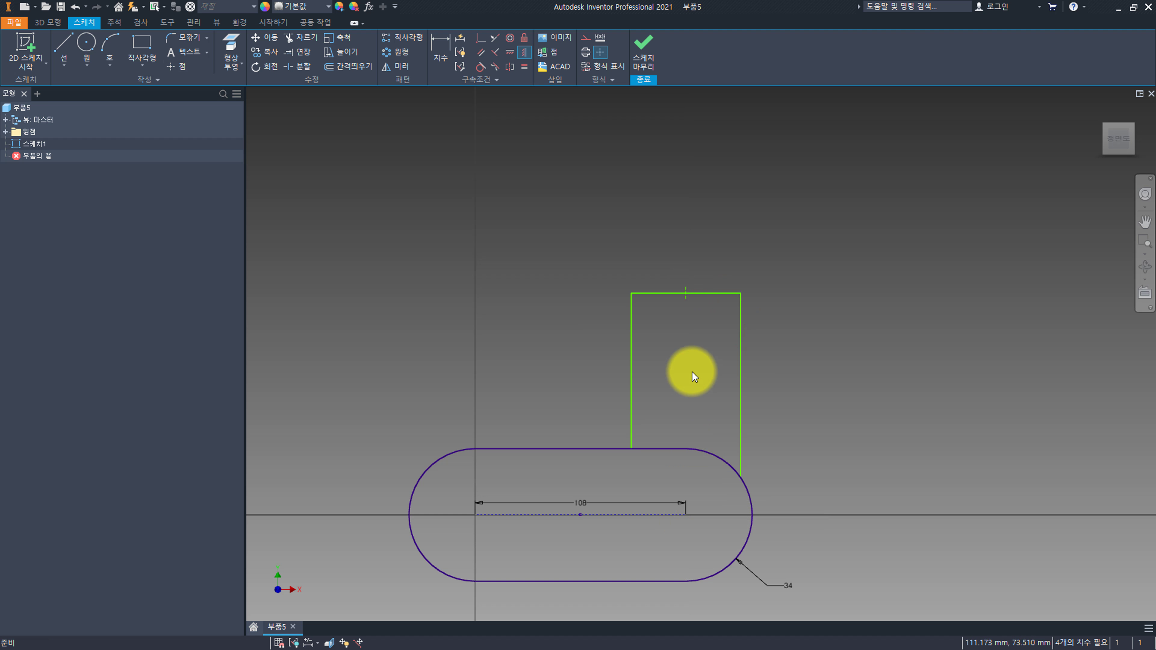
Step: Dimension the rectangle's top edge and set its length to 50 mm
key(d)
click(707, 292)
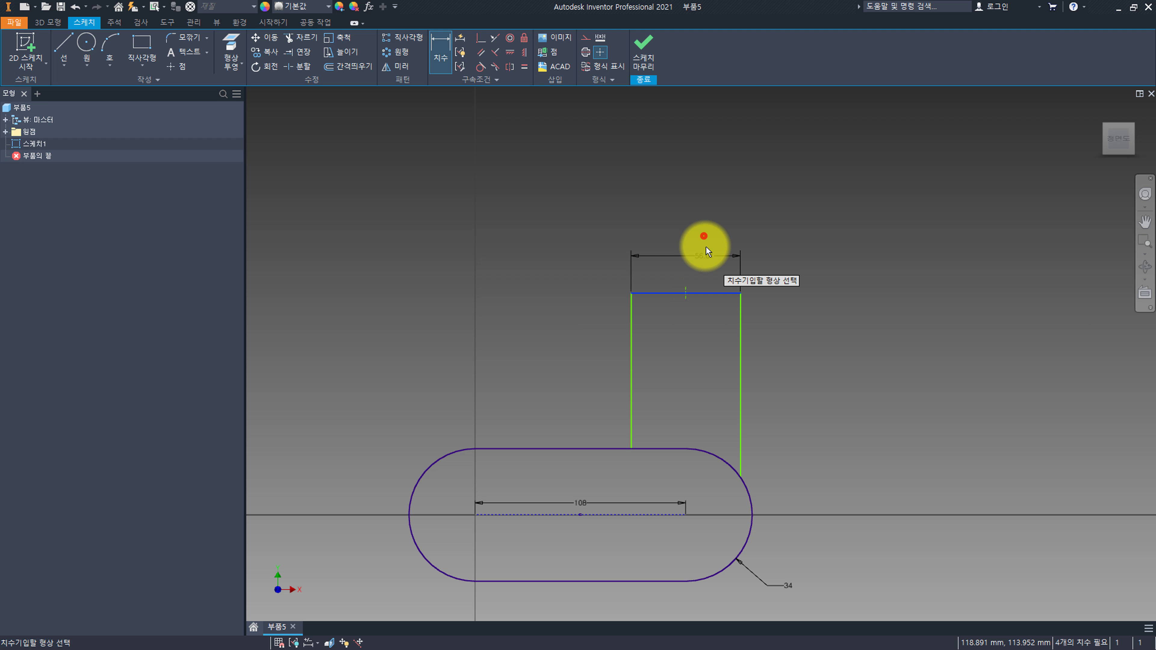
click(725, 239)
text(50)
key(Return)
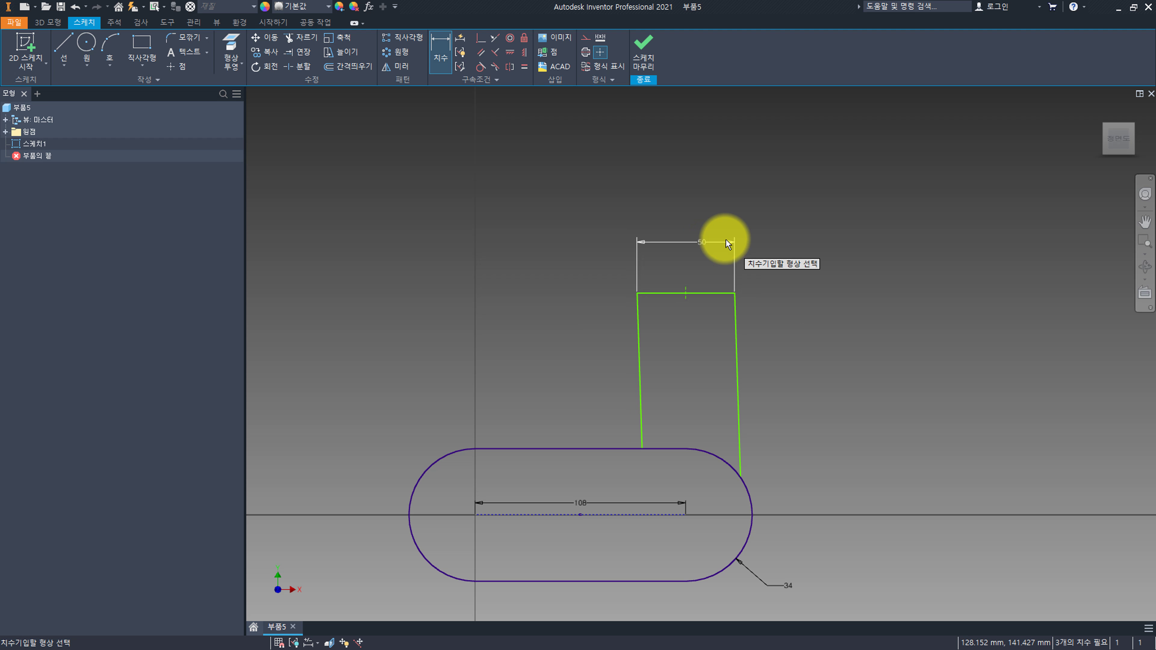
Step: Apply vertical constraints to straighten the two slanted side lines of the upper shape
click(642, 391)
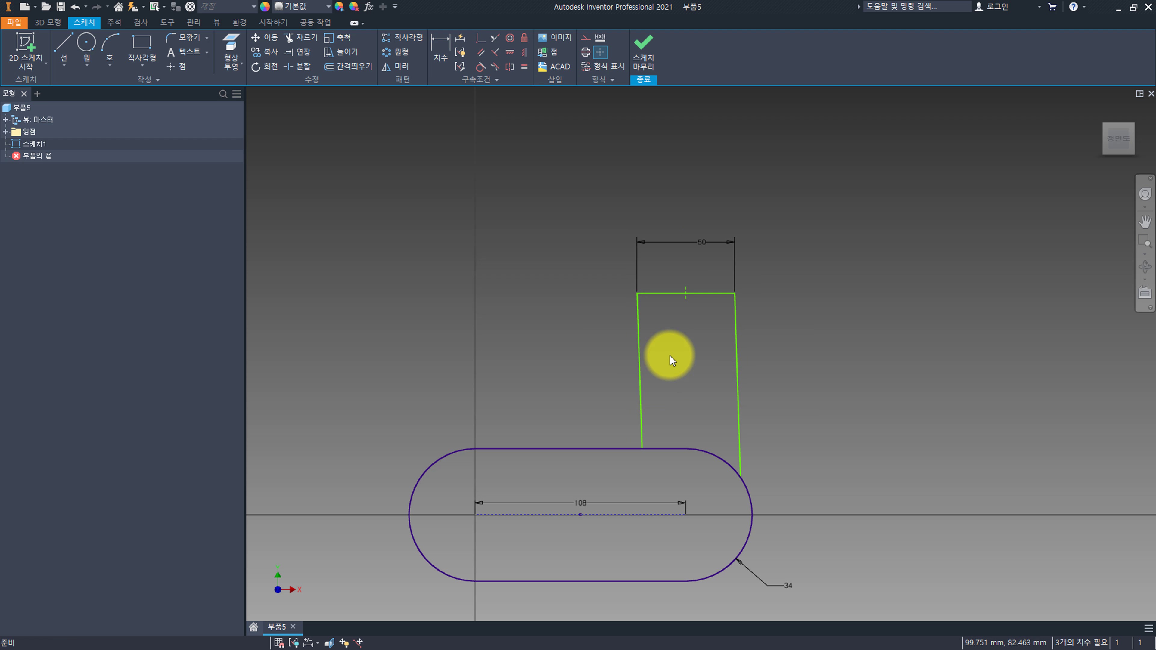
right_click(670, 333)
click(695, 317)
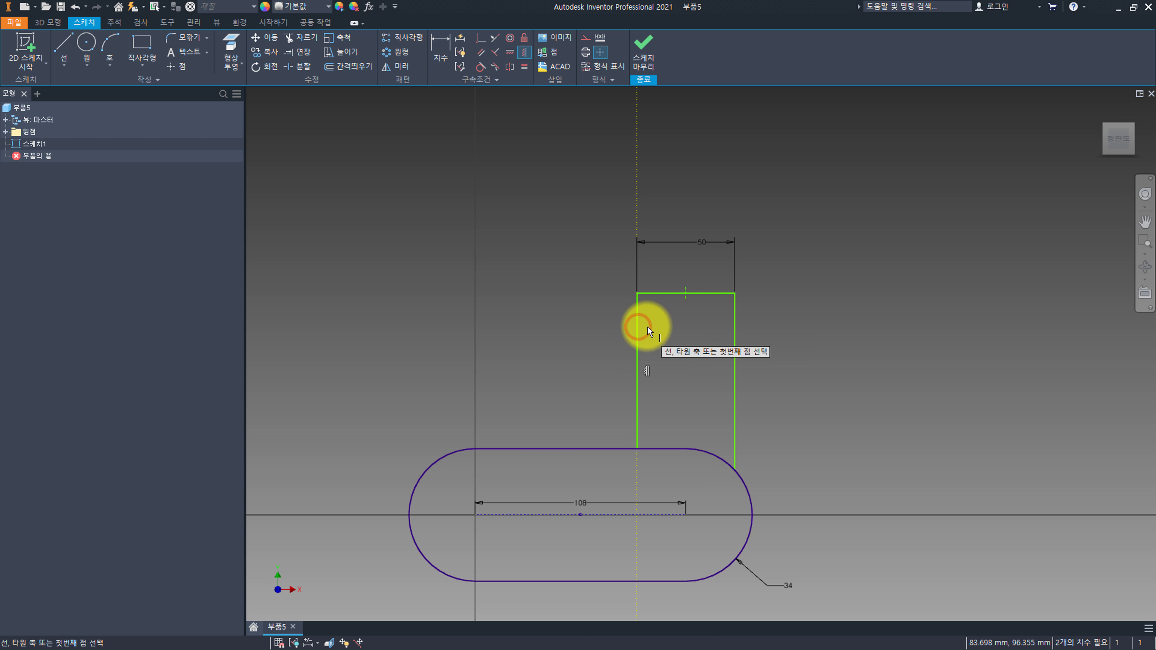
Step: Try a 25 mm fillet on the upper shape's top-left corner and undo it
click(178, 37)
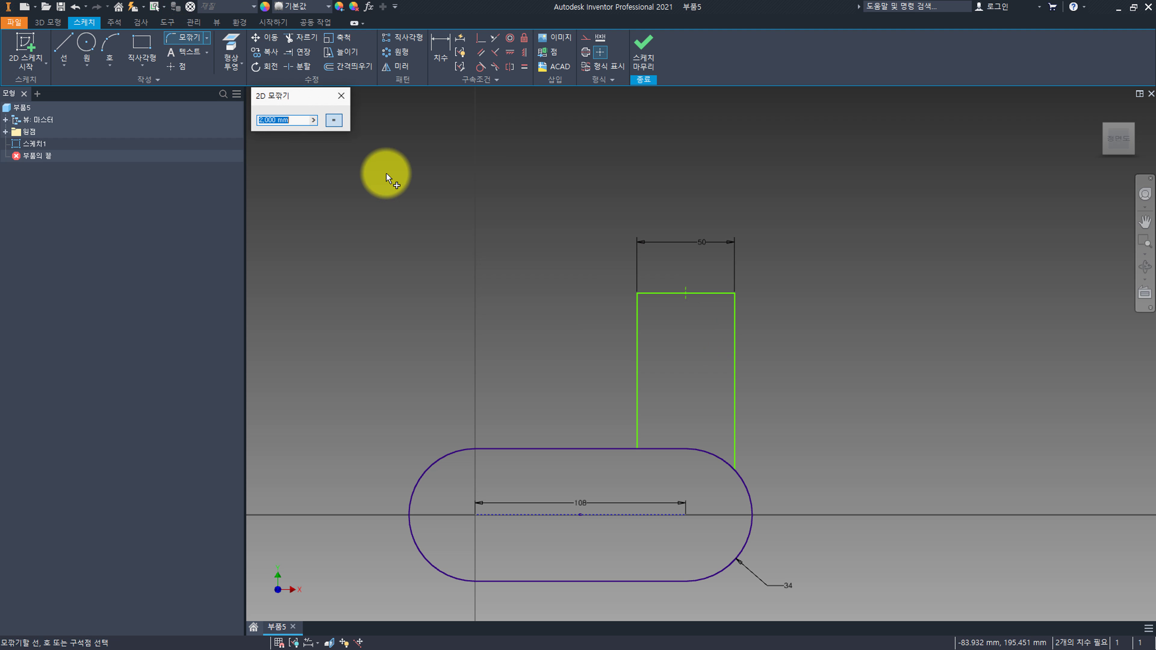
text(25)
click(669, 292)
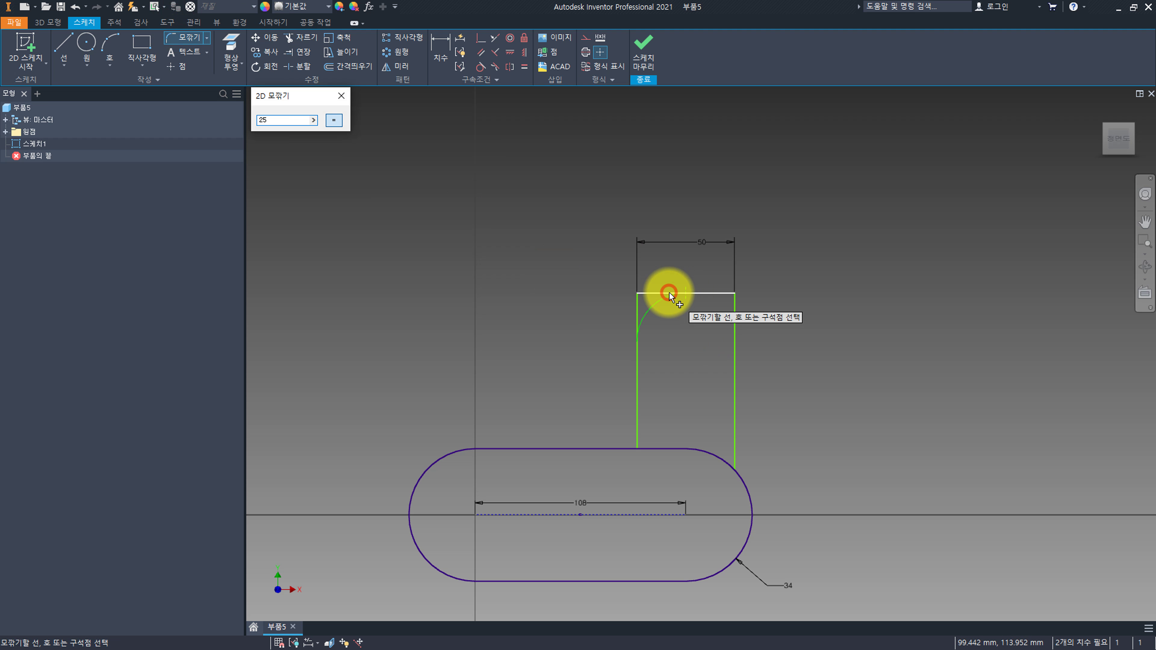
click(639, 327)
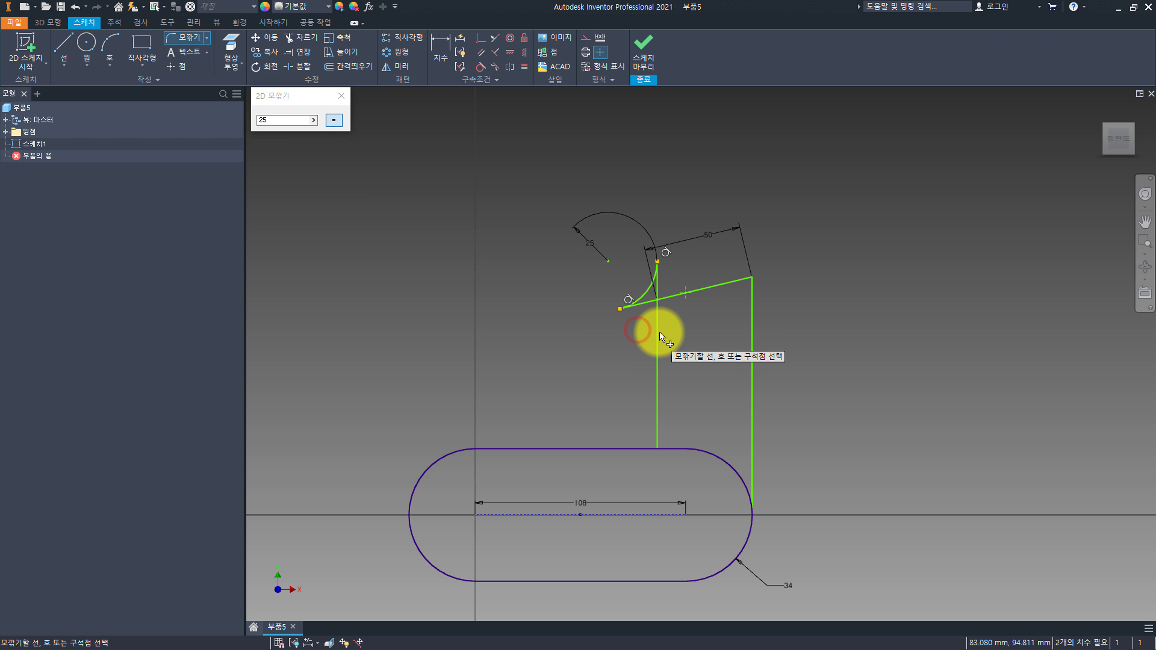
click(181, 37)
click(76, 6)
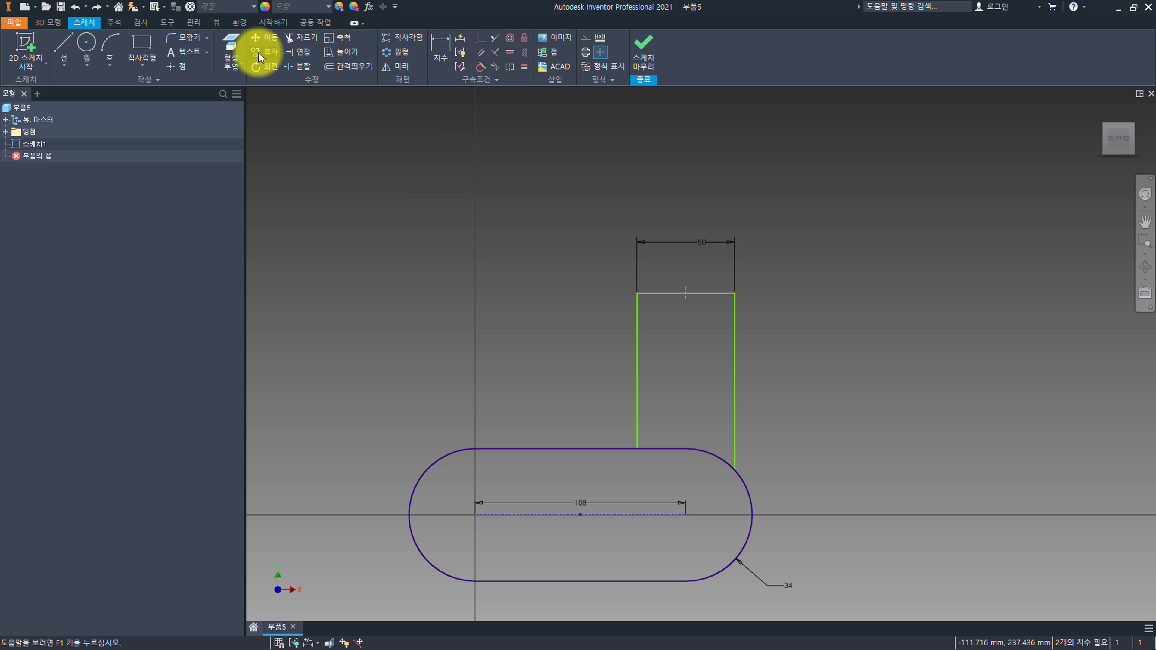
Step: Fillet the upper shape's top-right corner and its top-left corner with a 25 mm radius
click(182, 37)
text(25)
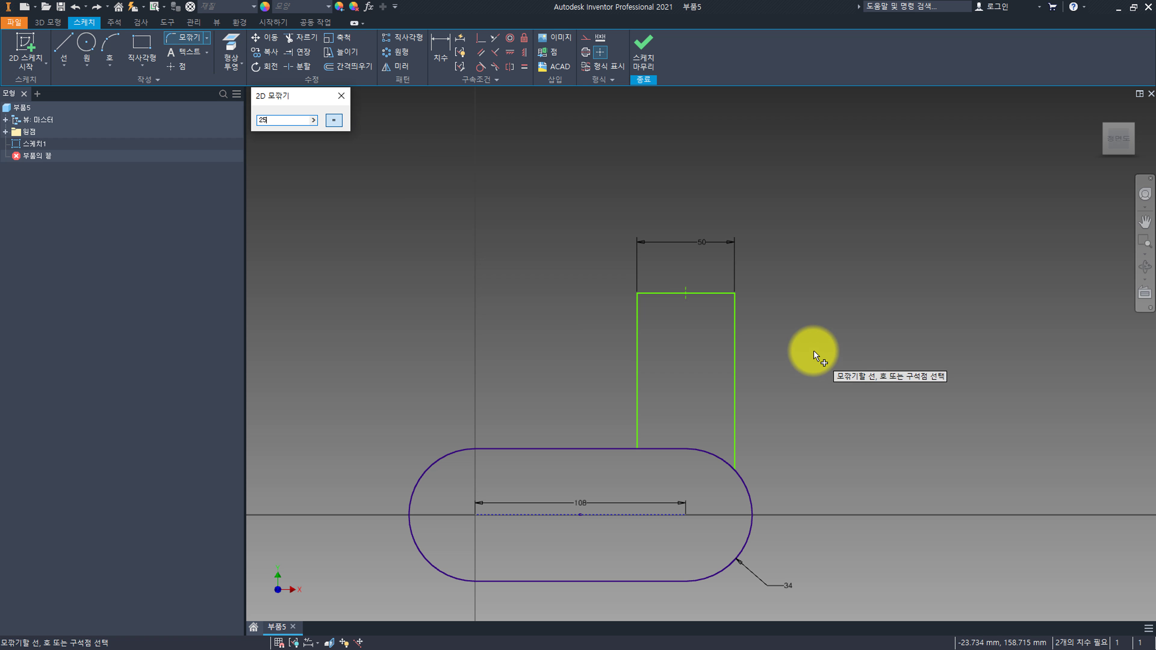
click(722, 294)
click(734, 310)
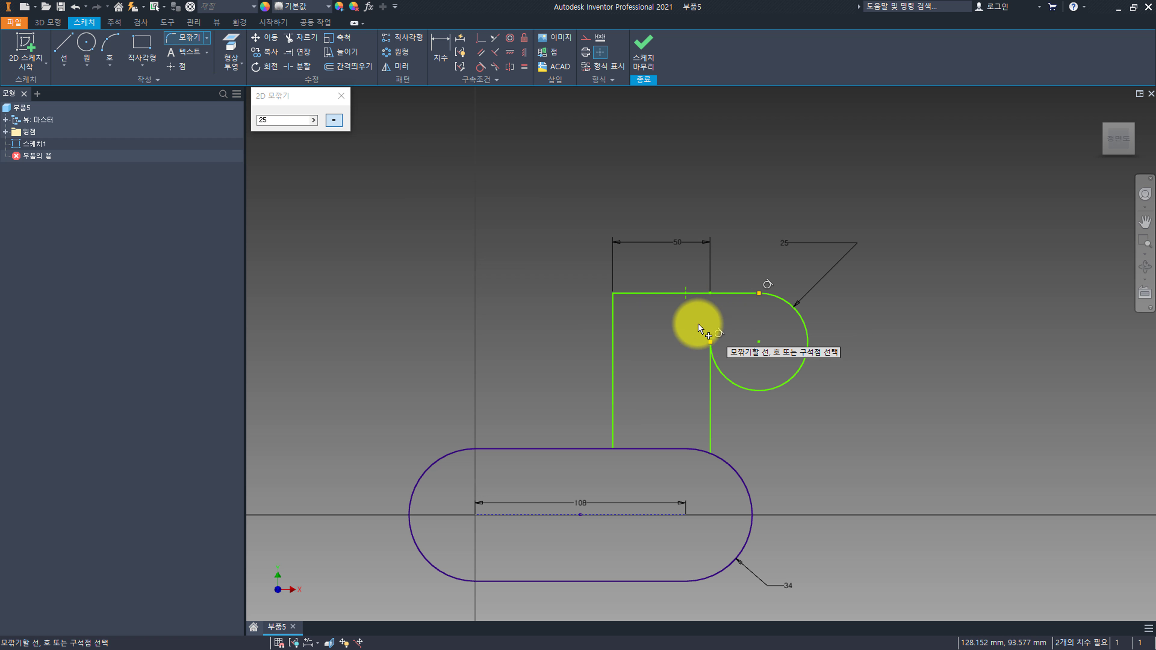
click(644, 294)
click(613, 319)
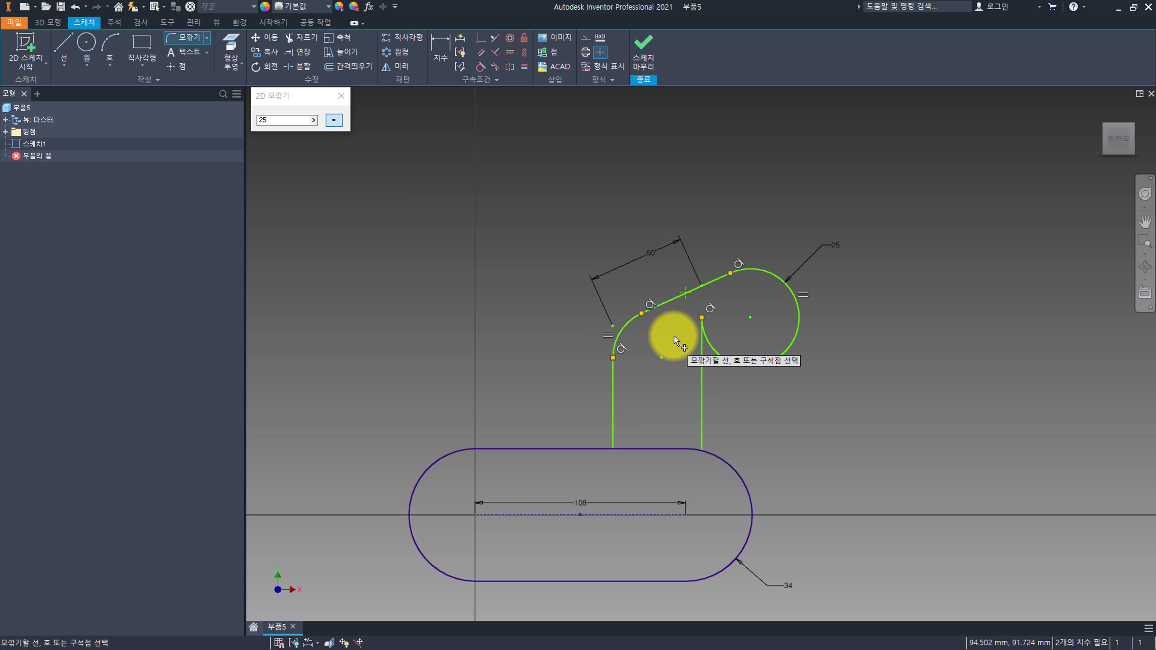
Step: Delete the 50 mm dimension from the upper shape and make its slanted top line horizontal
key(Escape)
click(652, 252)
key(Delete)
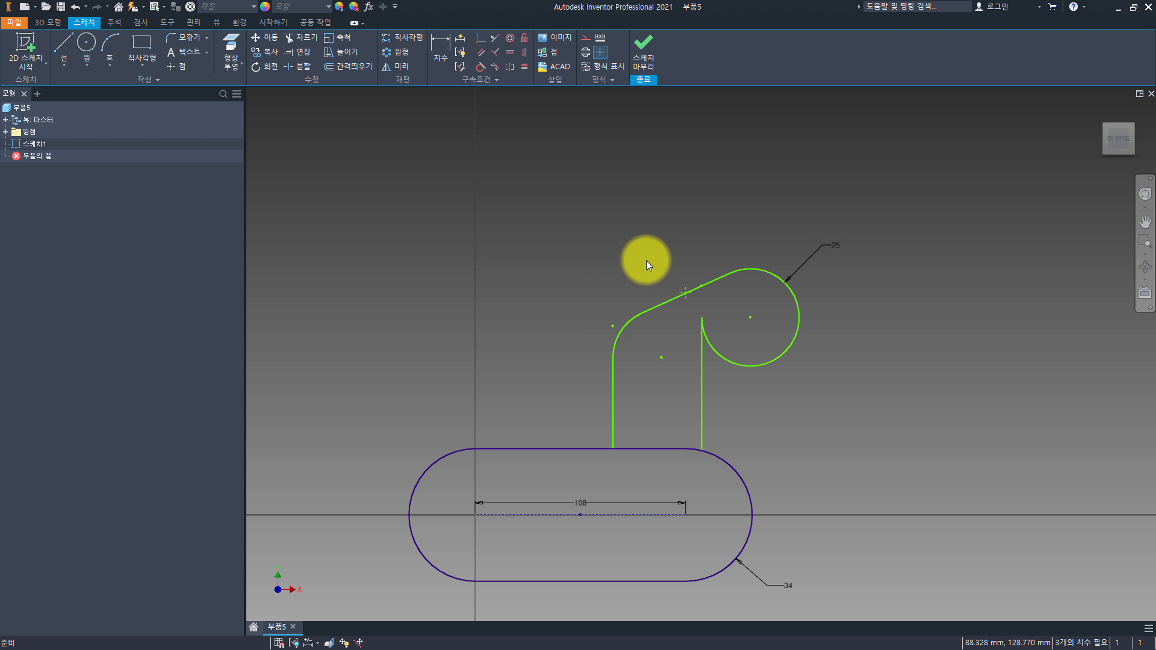
right_click(637, 255)
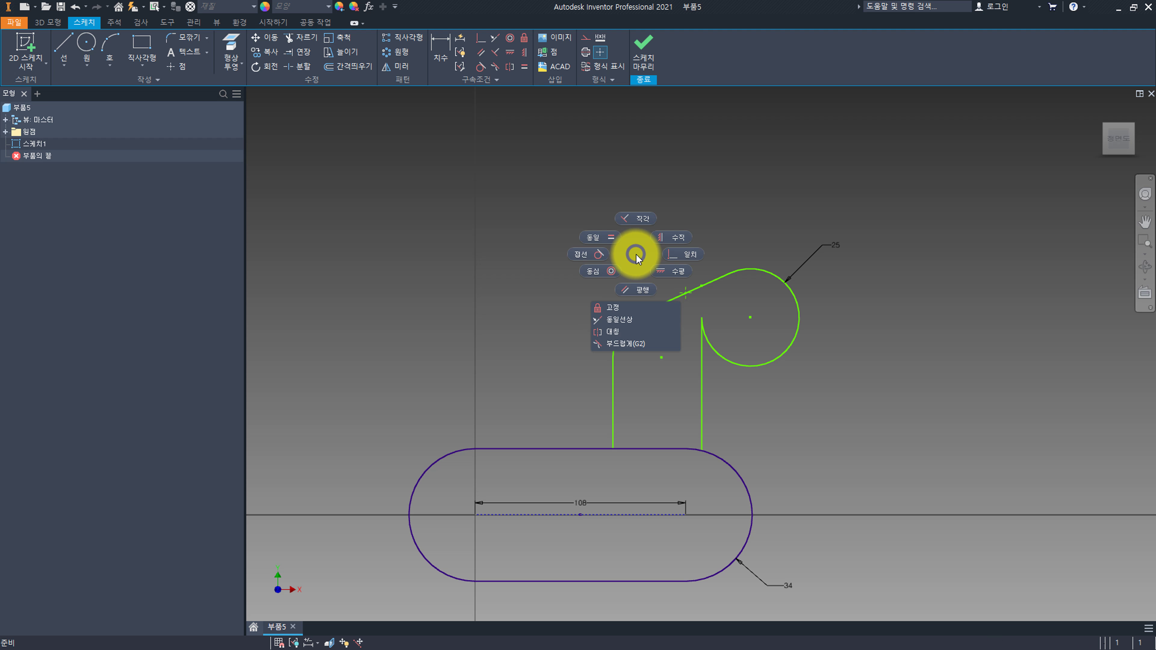
click(677, 274)
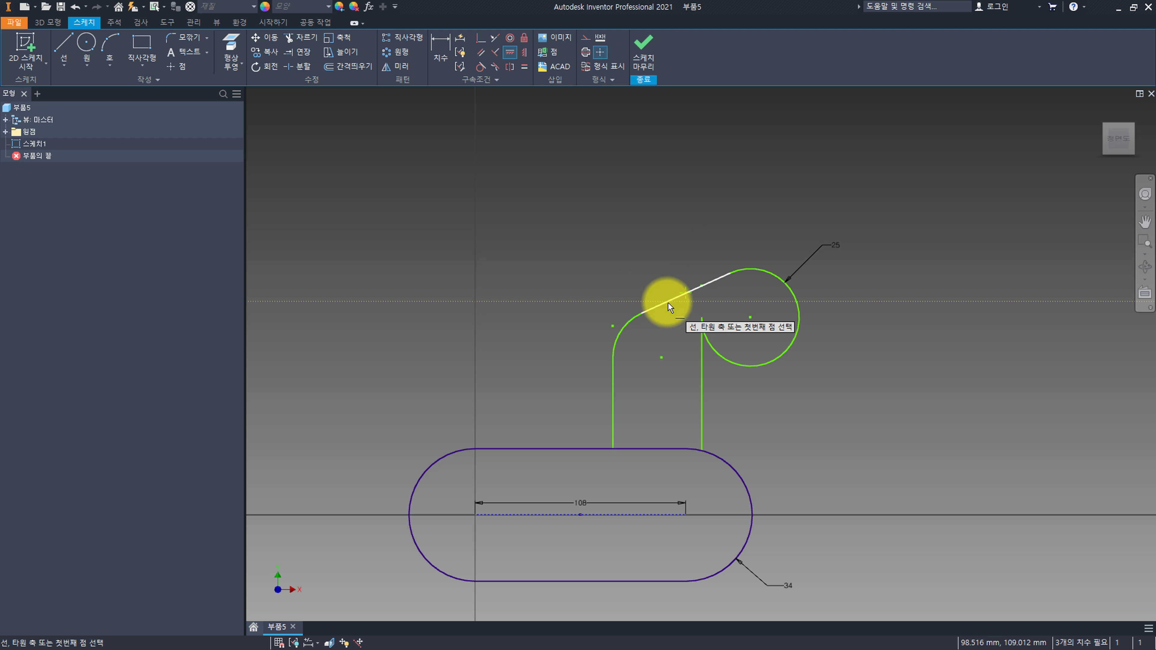
click(667, 304)
key(Escape)
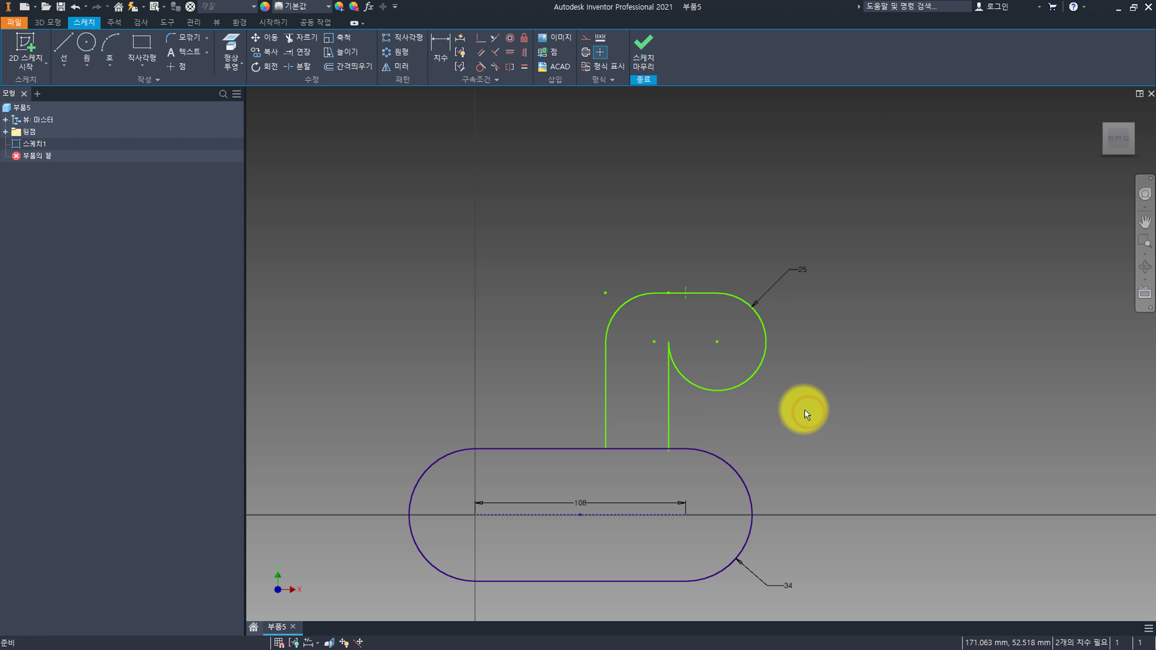
Step: Delete the entire upper shape, keeping only the dimensioned lower slot
drag(807, 413, 567, 261)
right_click(641, 294)
click(644, 258)
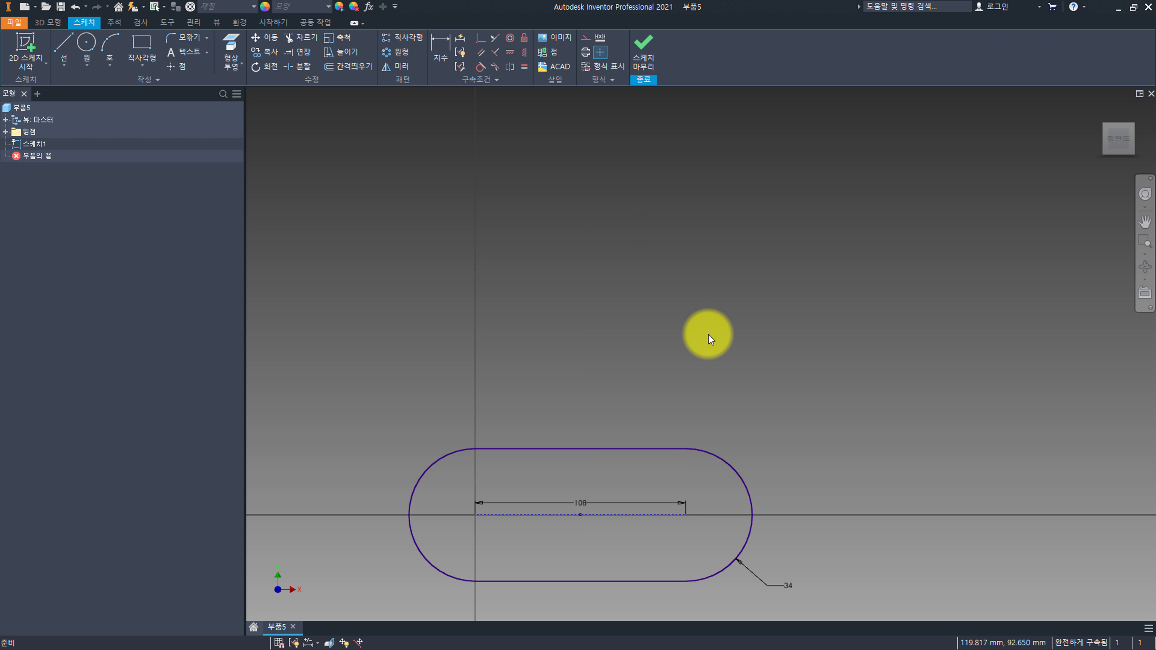
Step: Draw a vertical center-to-center slot with an end radius of about 21 mm, rising from the lower slot's right end
click(141, 66)
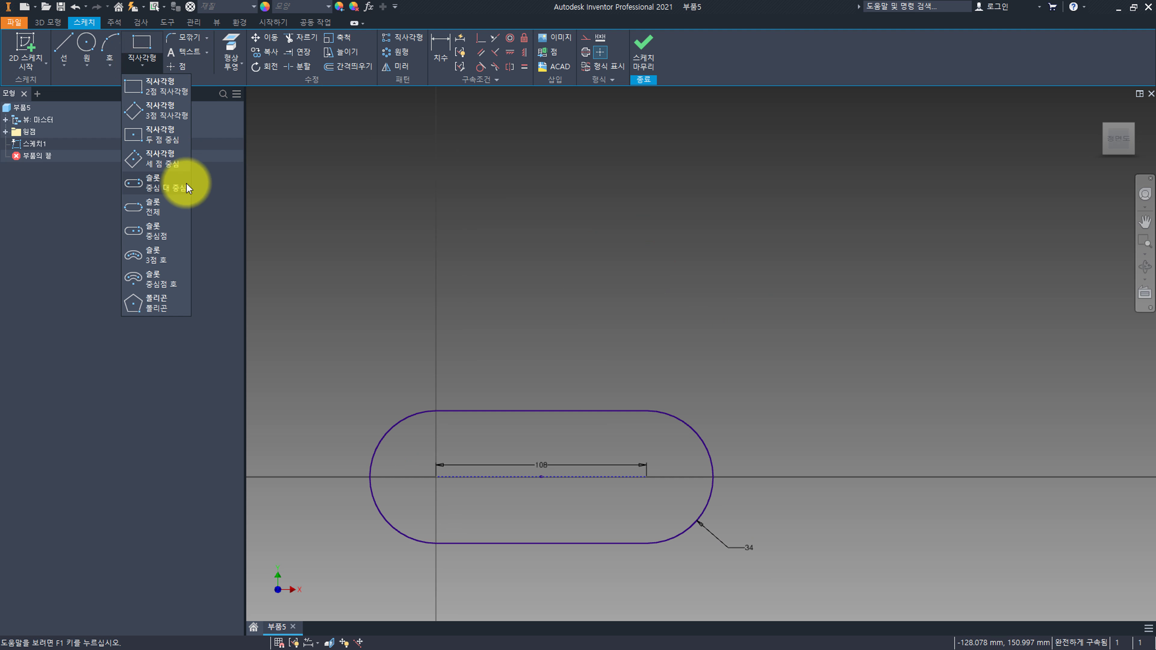
click(162, 184)
click(648, 305)
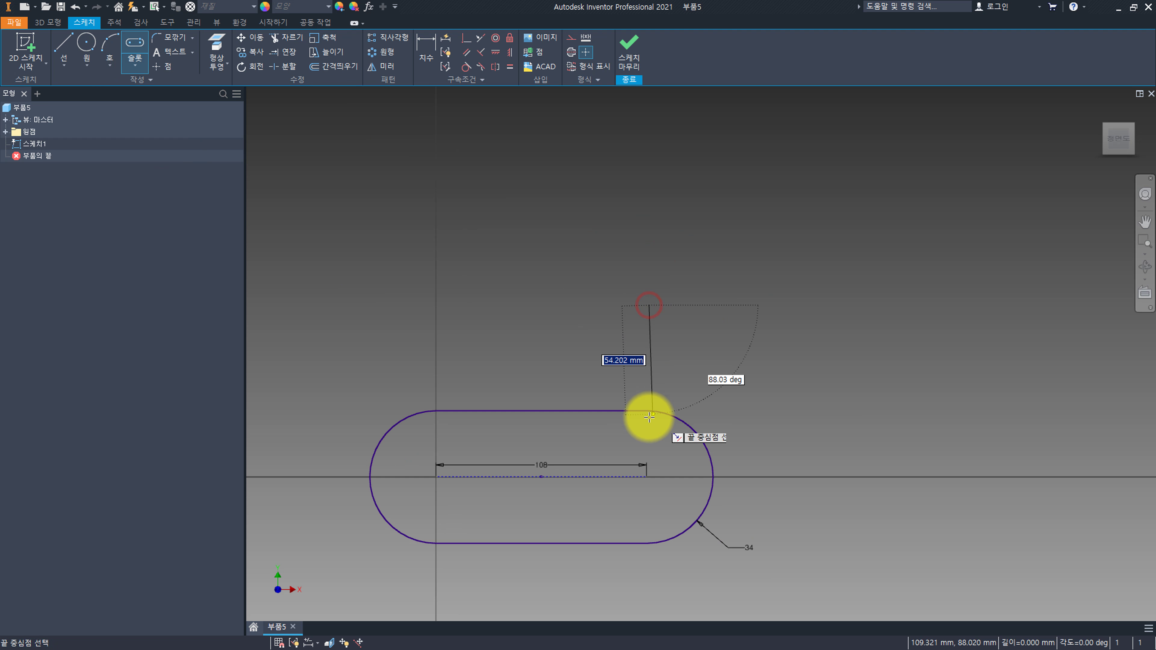
click(648, 434)
click(678, 456)
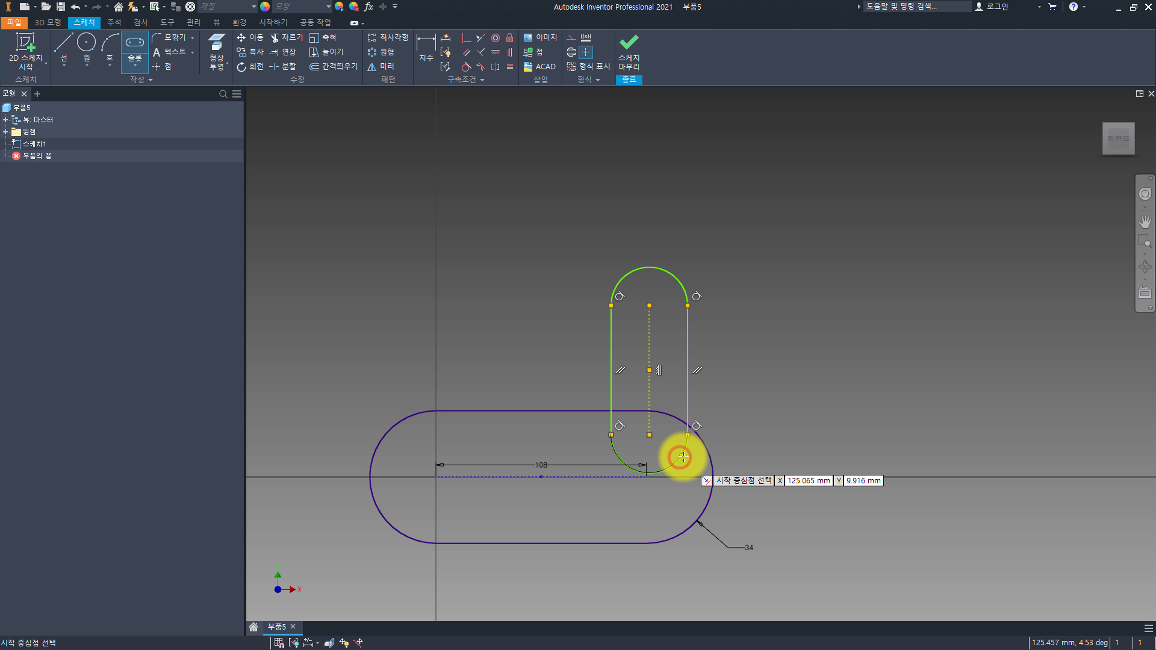
Step: Trim the vertical slot's side lines and bottom arc where they lie inside the lower slot
scroll(680, 453, up, 6)
key(x)
click(723, 343)
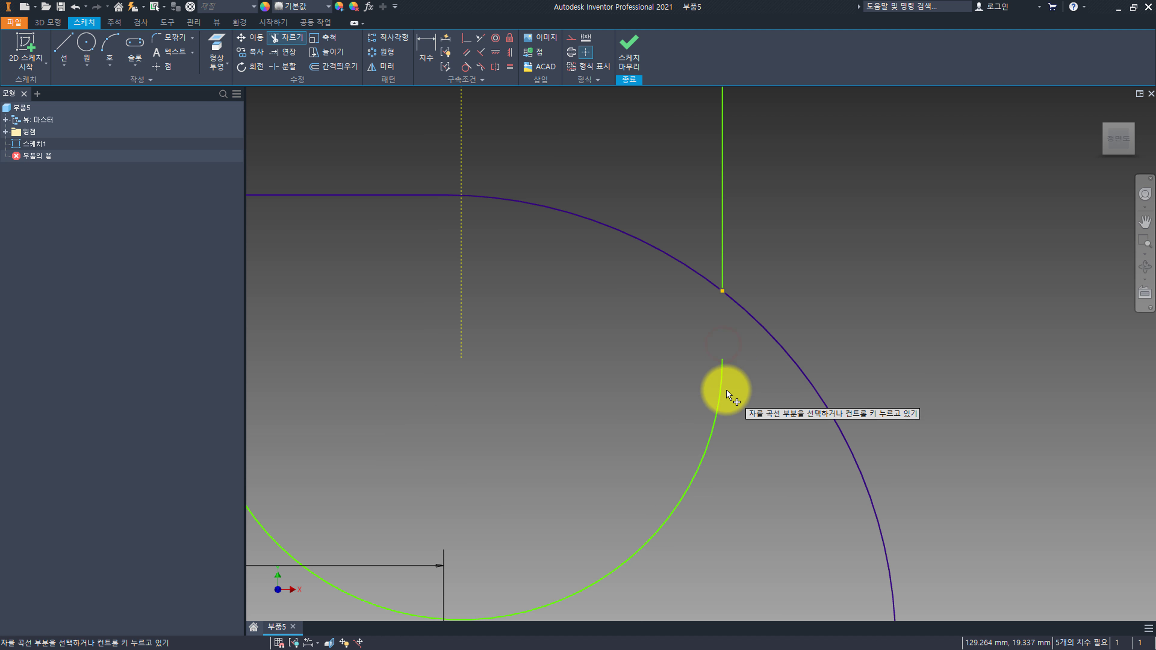
click(724, 389)
scroll(739, 397, down, 5)
click(549, 369)
click(554, 402)
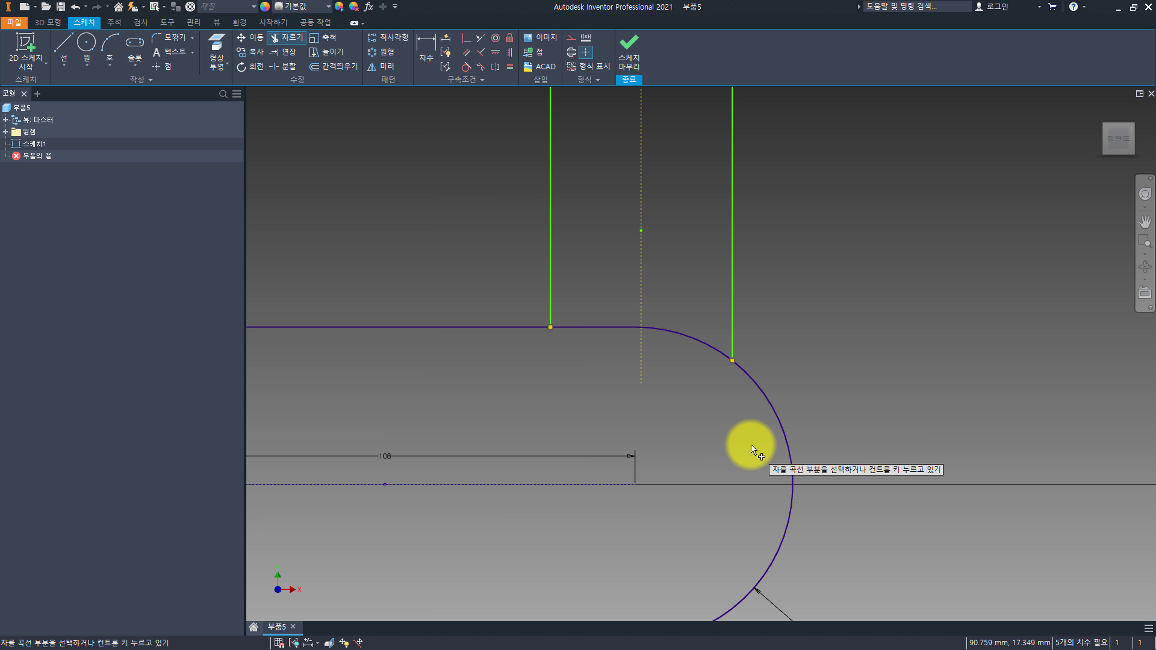
Step: Apply vertical constraints to align the arm's centreline with the centre of the lower slot's right arc and straighten the arm's left side
scroll(750, 444, down, 5)
right_click(769, 419)
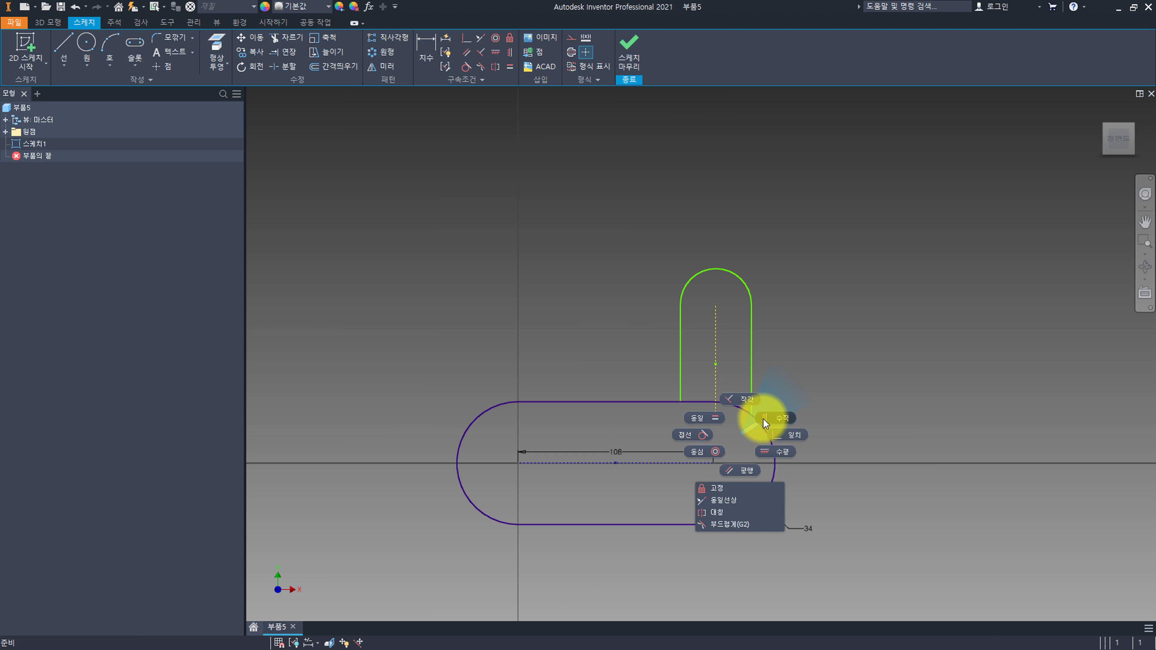
click(715, 419)
click(717, 424)
click(712, 463)
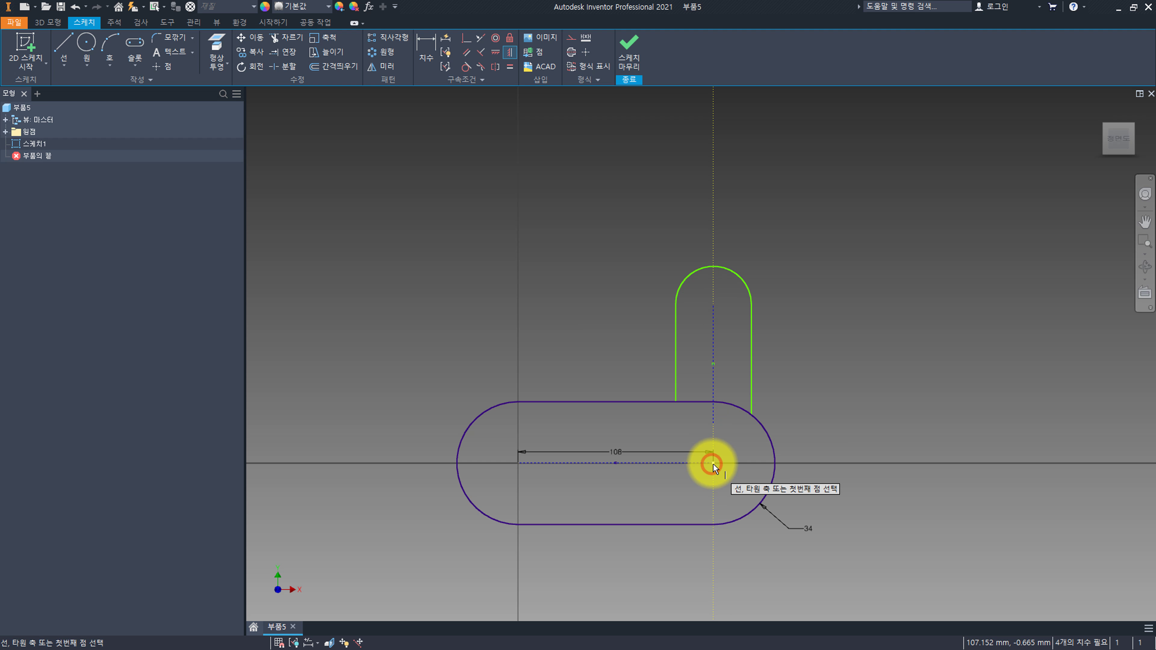
click(675, 342)
key(Escape)
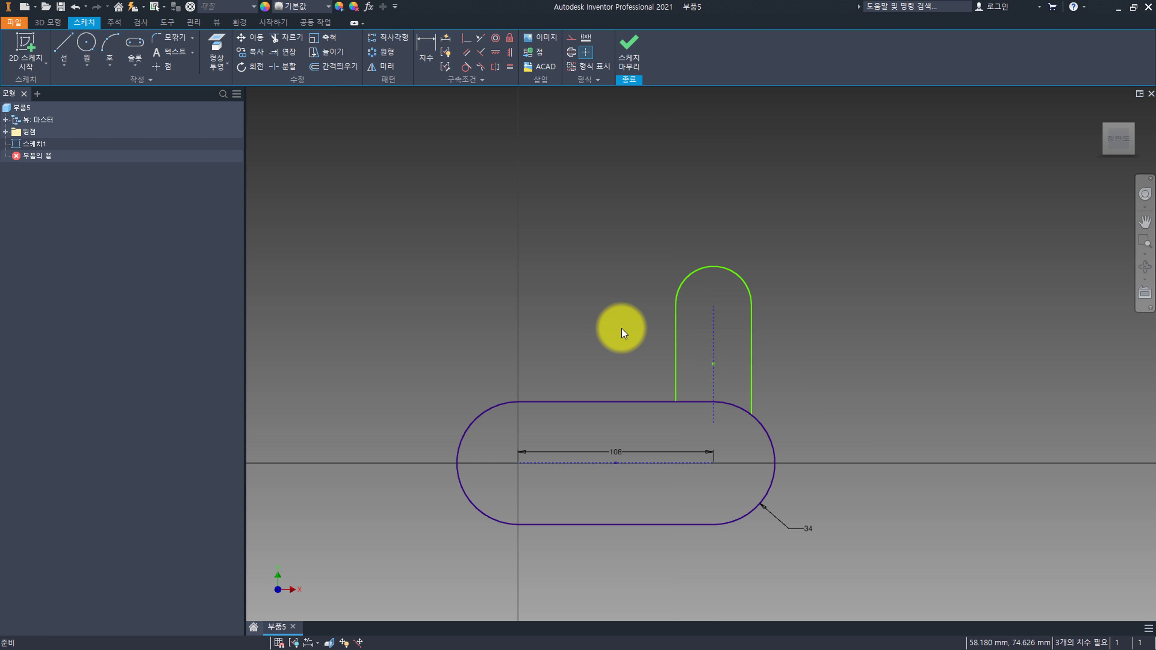
Step: Dimension the height from the lower slot's centreline to the arm's top arc centre as 76 mm
middle_drag(621, 329, 631, 342)
key(d)
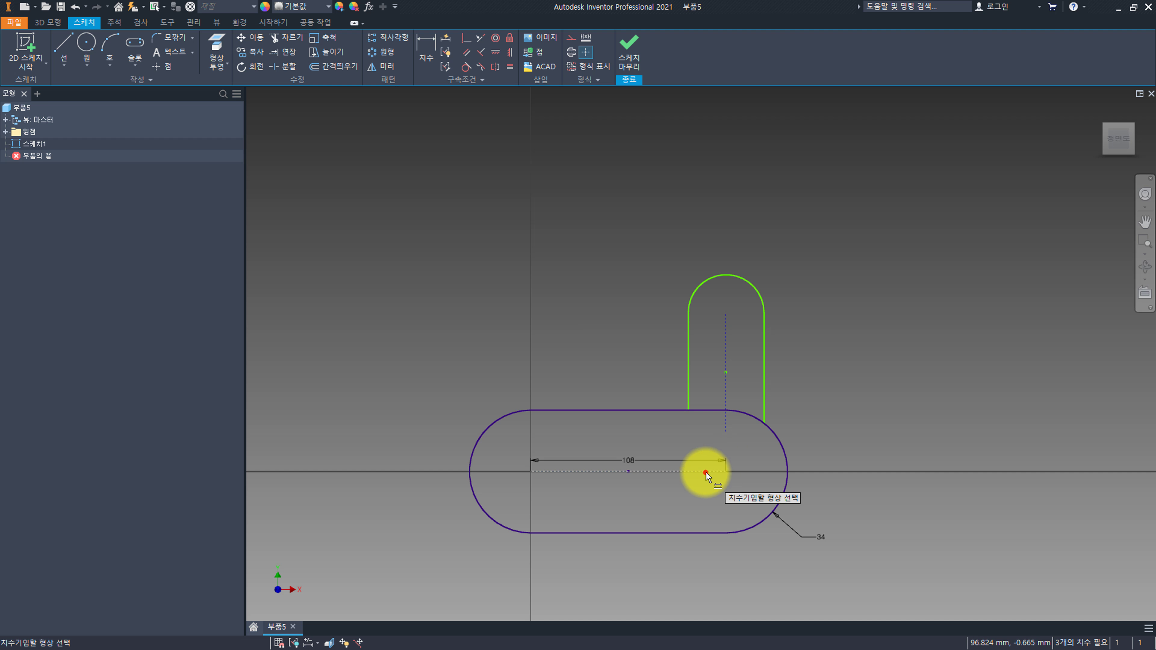
click(705, 472)
click(726, 314)
click(878, 362)
text(76)
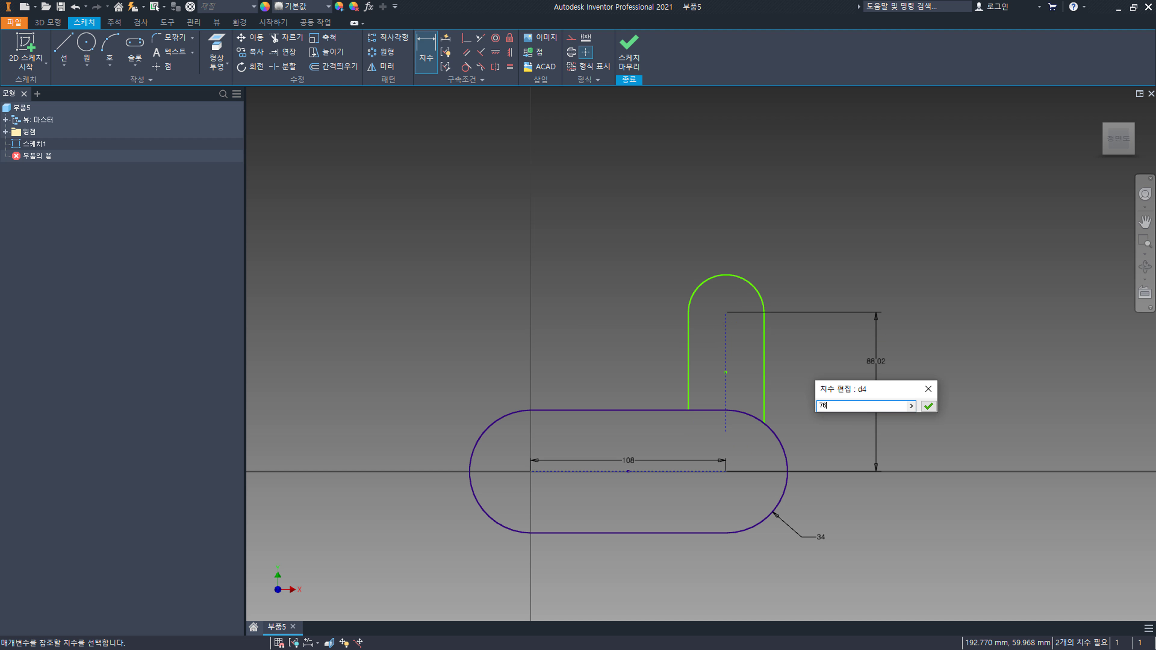
key(Return)
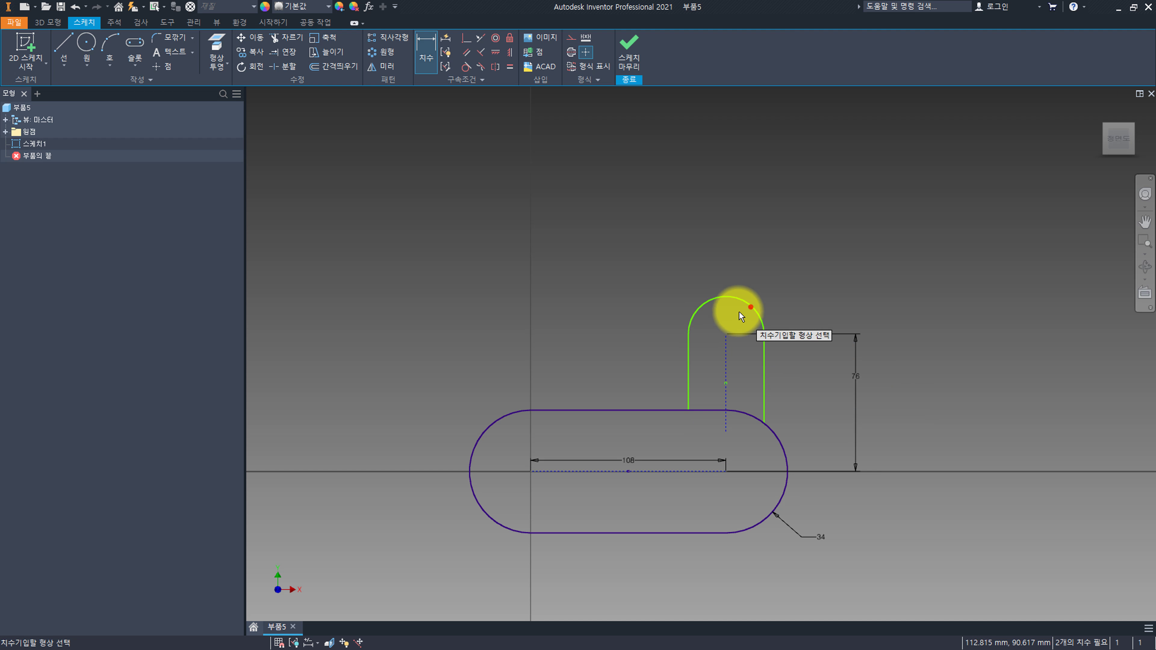
Step: Dimension the arm's top arc with a 25 mm radius and delete the point at the middle of the arm's centreline
click(746, 303)
click(794, 262)
text(25)
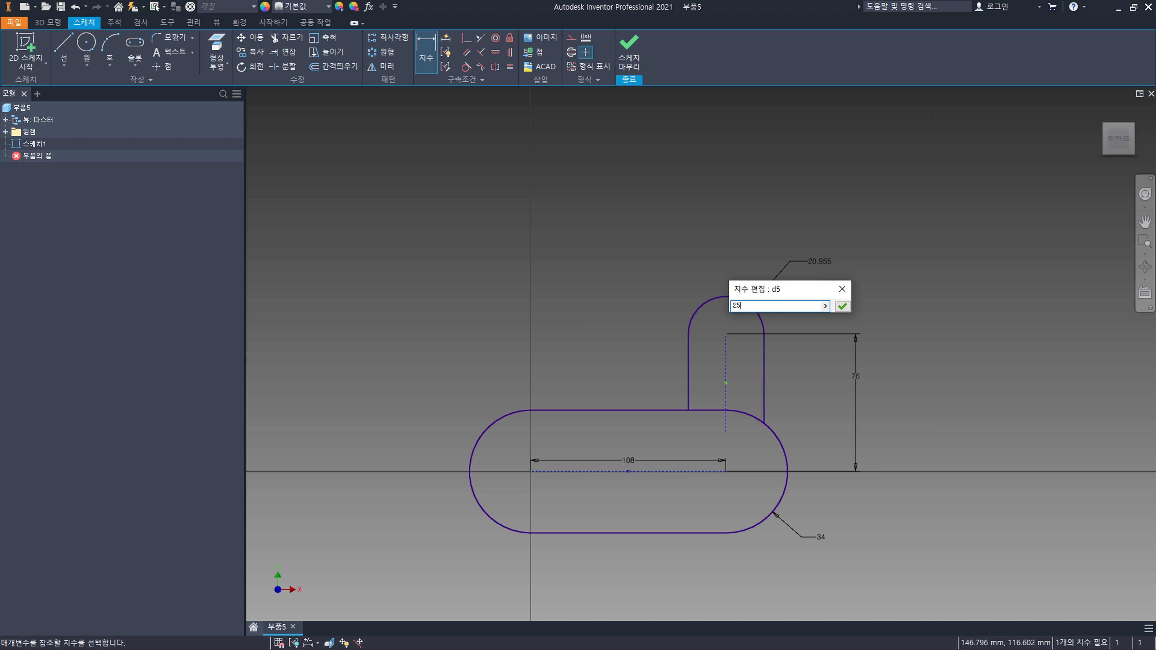
key(Return)
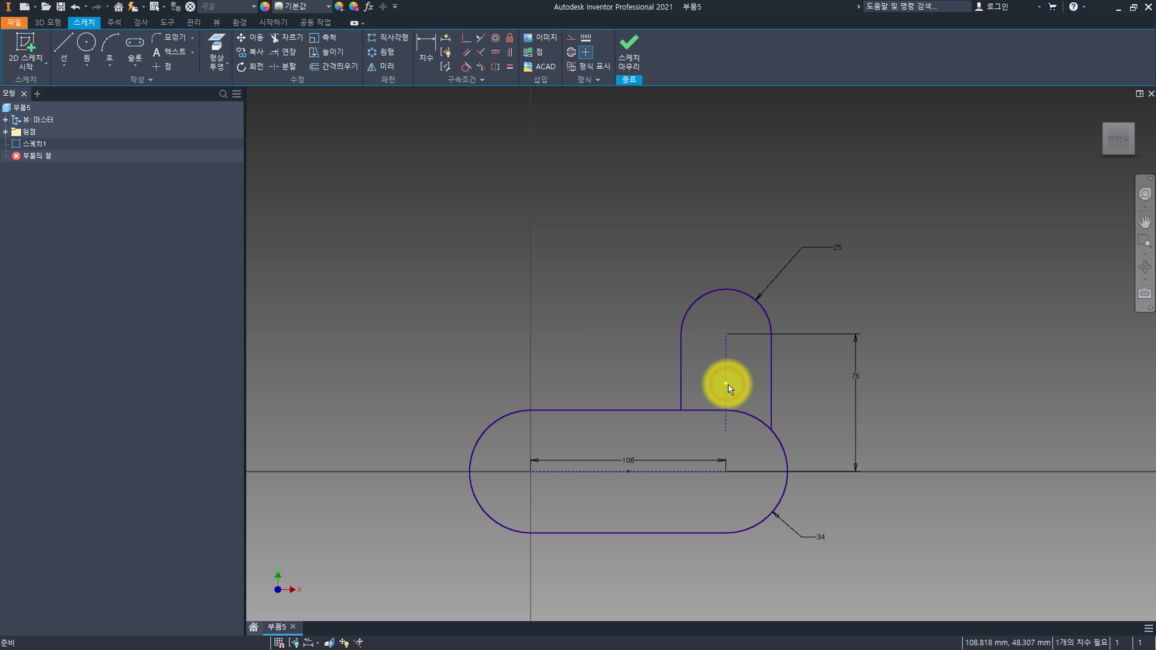
right_click(727, 383)
click(735, 345)
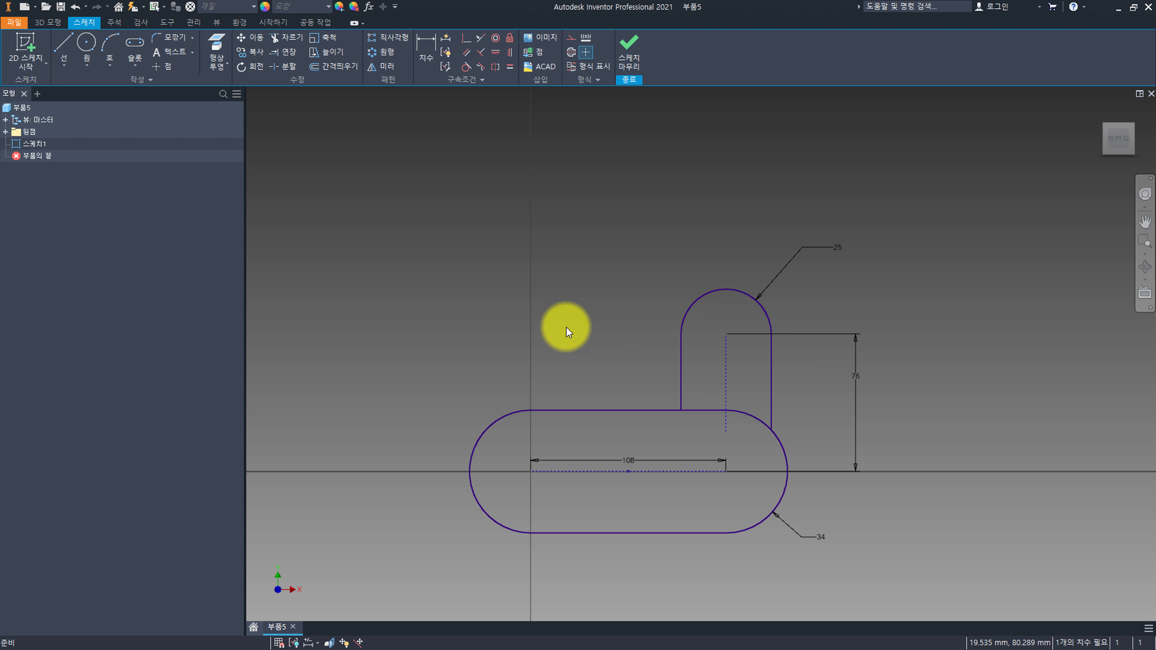
Step: Draw a sloped line joining the lower slot's left arc to the arm's top arc, tangent to both and ending at the tangent points
click(64, 45)
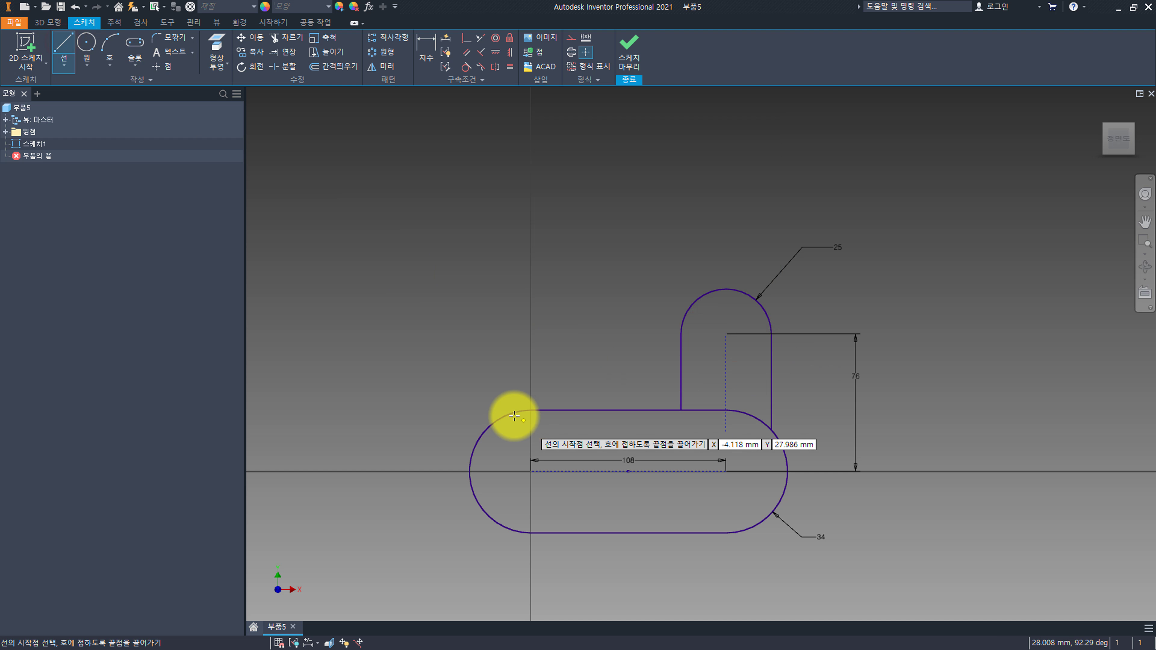
click(457, 426)
double_click(749, 258)
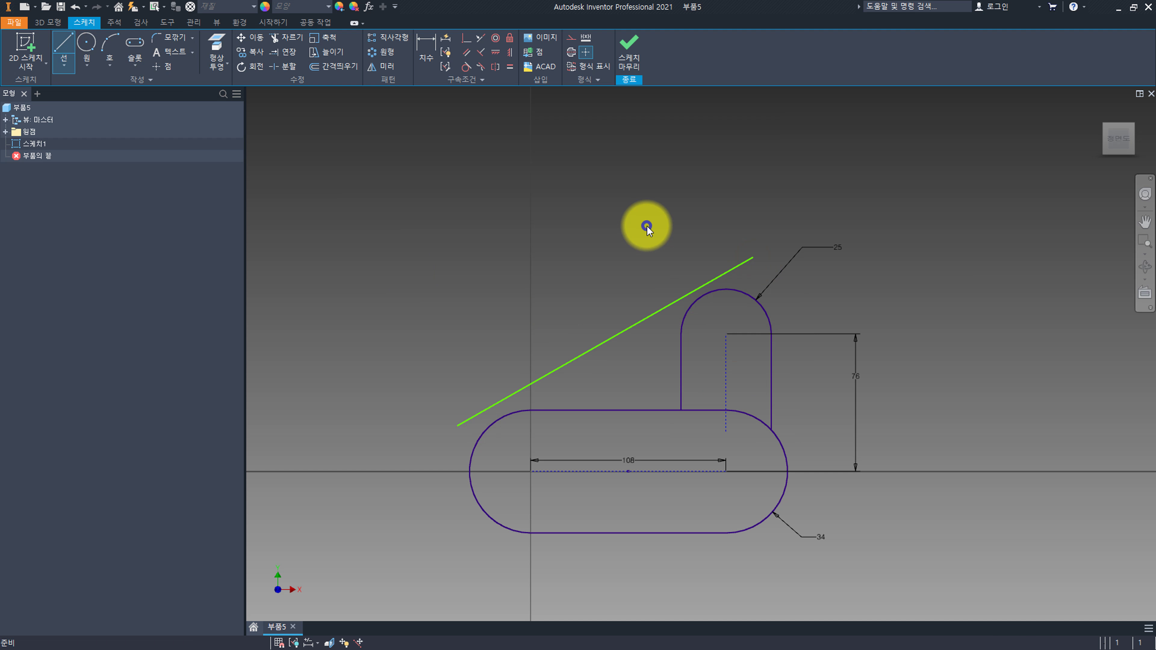
right_click(646, 225)
click(592, 226)
click(546, 375)
click(487, 428)
click(614, 346)
click(756, 301)
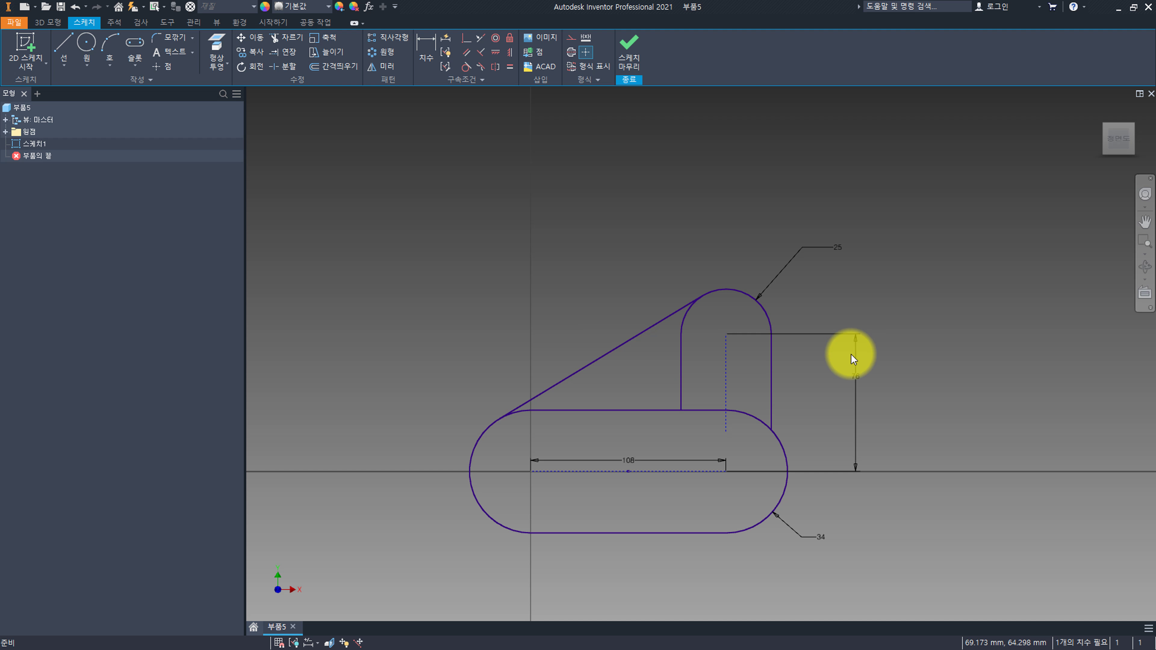
Step: Draw an inner slot 30 mm wide between the two arc centres of the lower slot
mouse_move(646, 346)
middle_down()
mouse_move(647, 320)
mouse_move(675, 302)
middle_up()
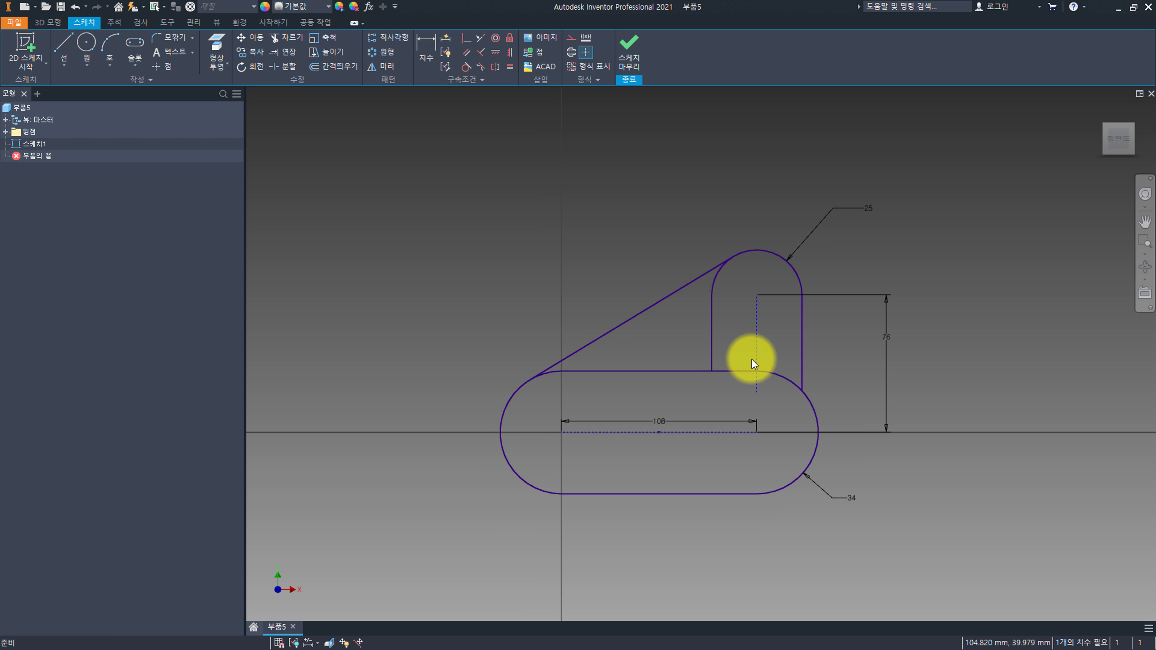
middle_drag(751, 362, 686, 360)
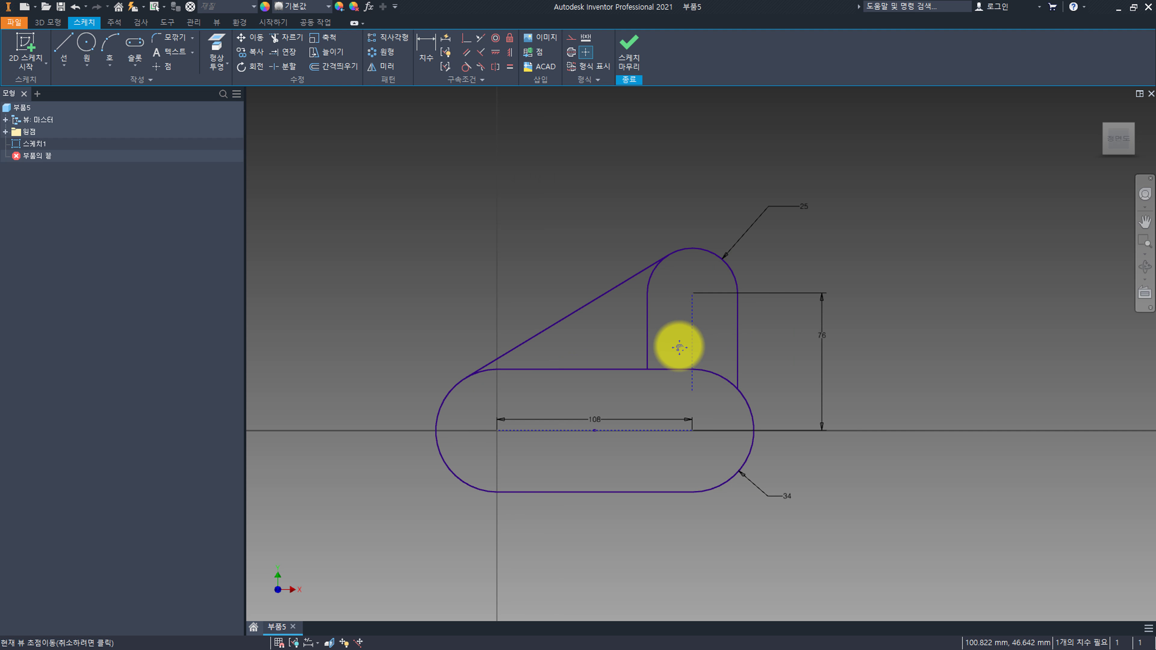
click(135, 45)
click(496, 430)
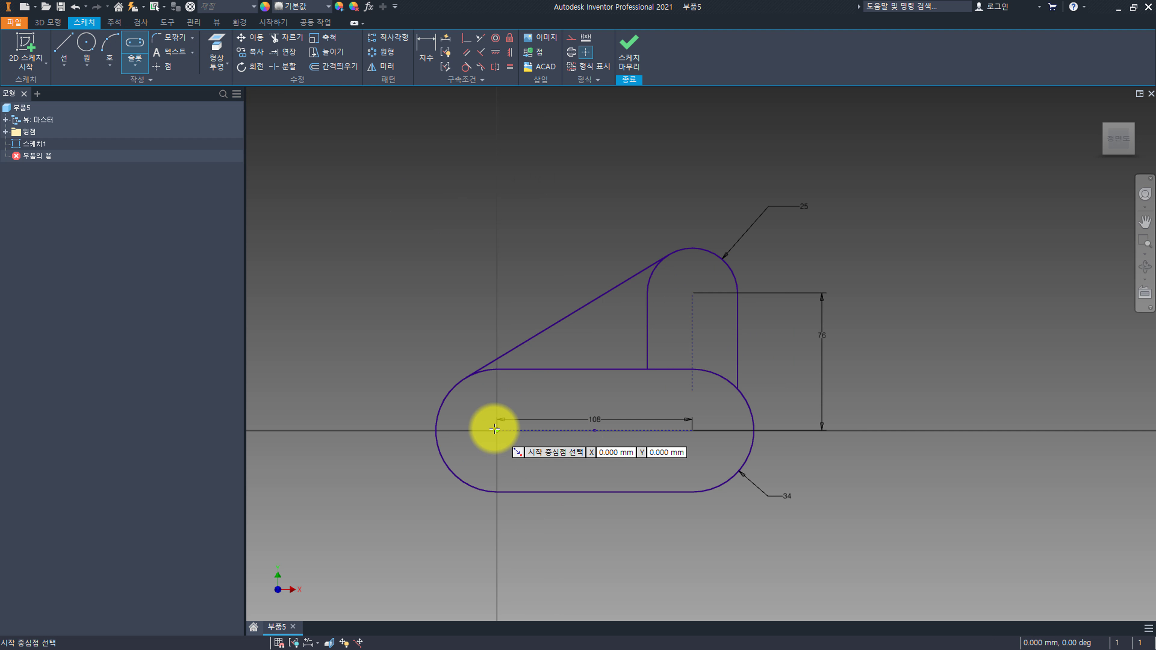
click(692, 430)
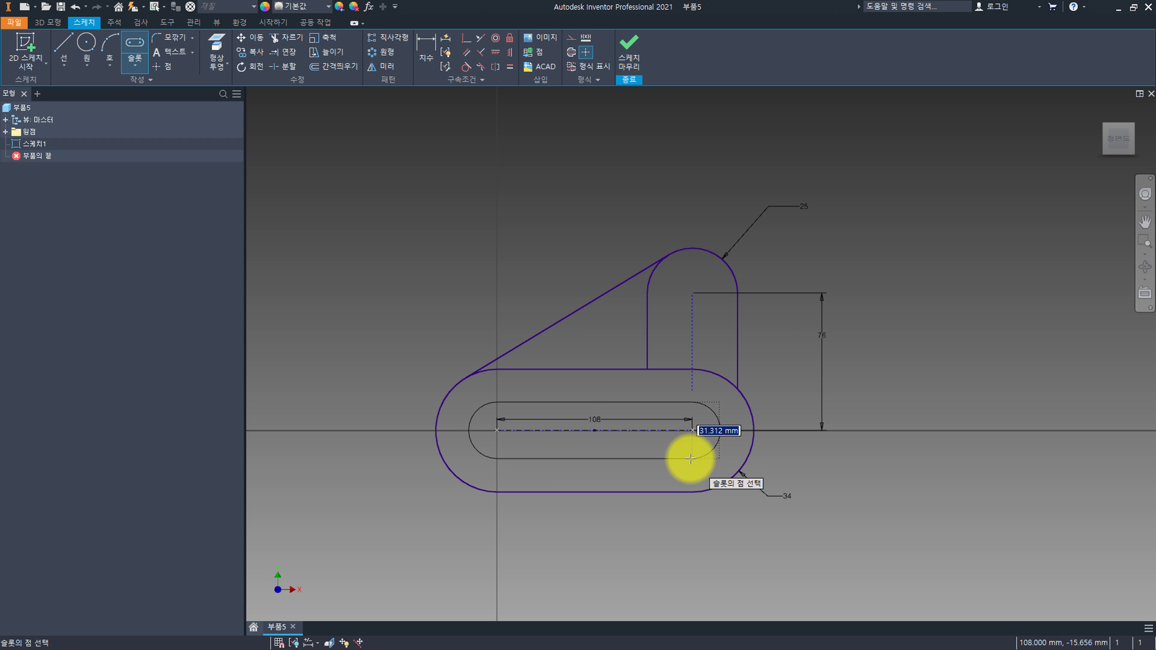
key(Return)
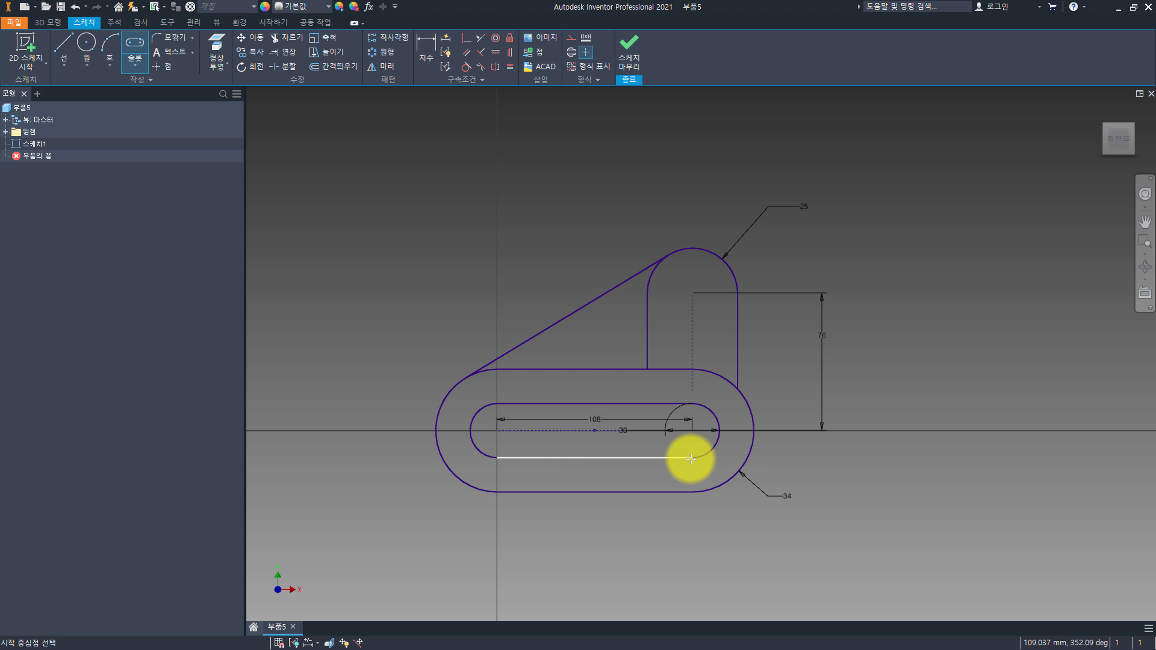
scroll(505, 400, down, 1)
scroll(517, 404, up, 4)
scroll(520, 400, down, 2)
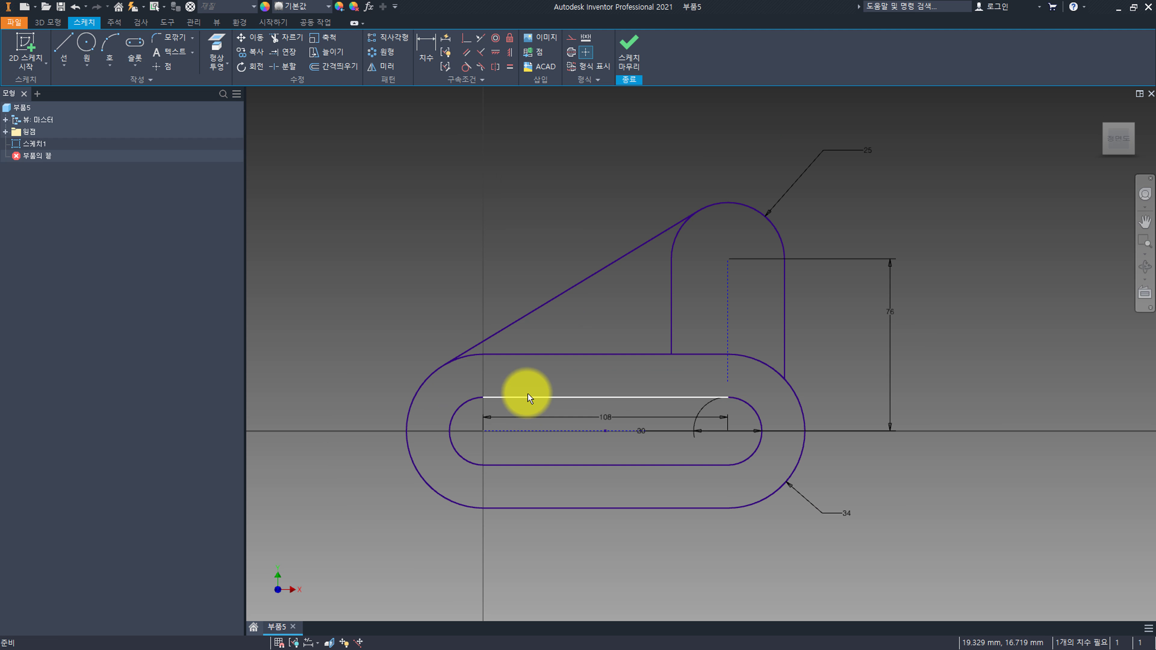
Step: Draw an 18 mm diameter circle at the centre of the arm's top arc and finish the sketch
middle_drag(587, 262, 571, 293)
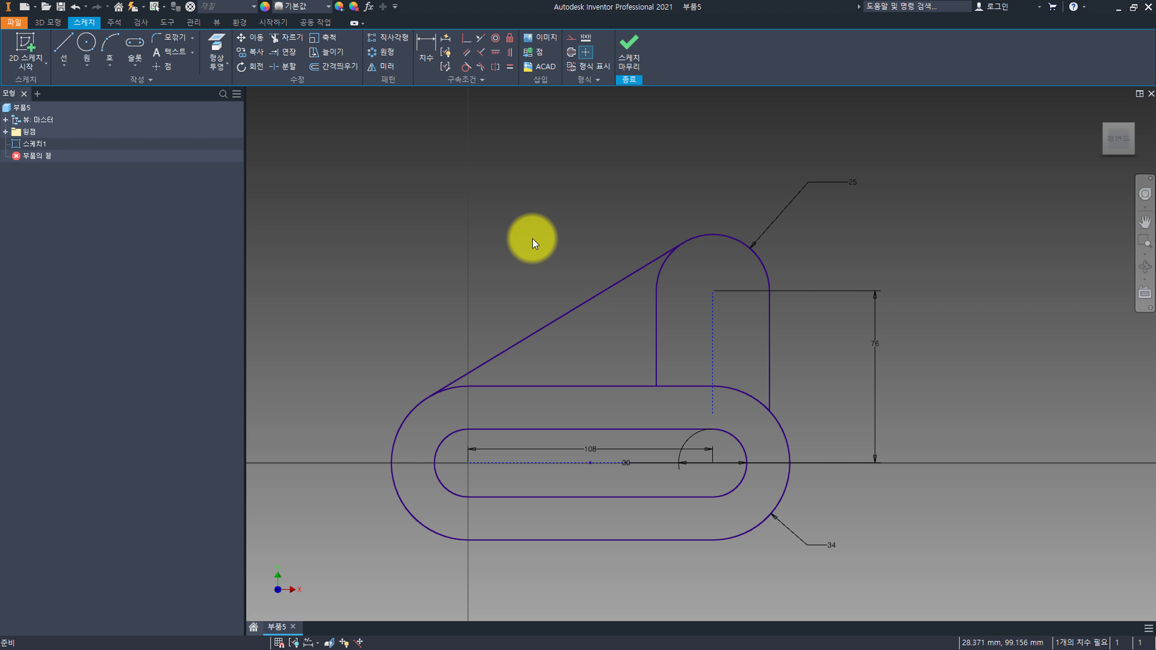
click(86, 41)
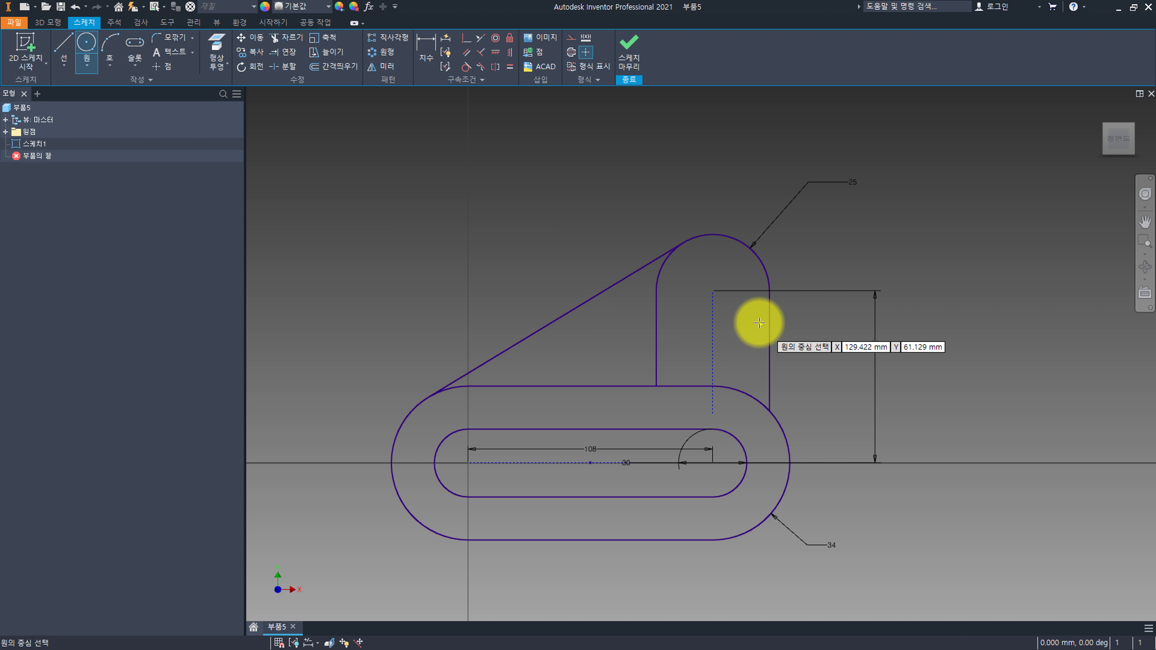
click(712, 290)
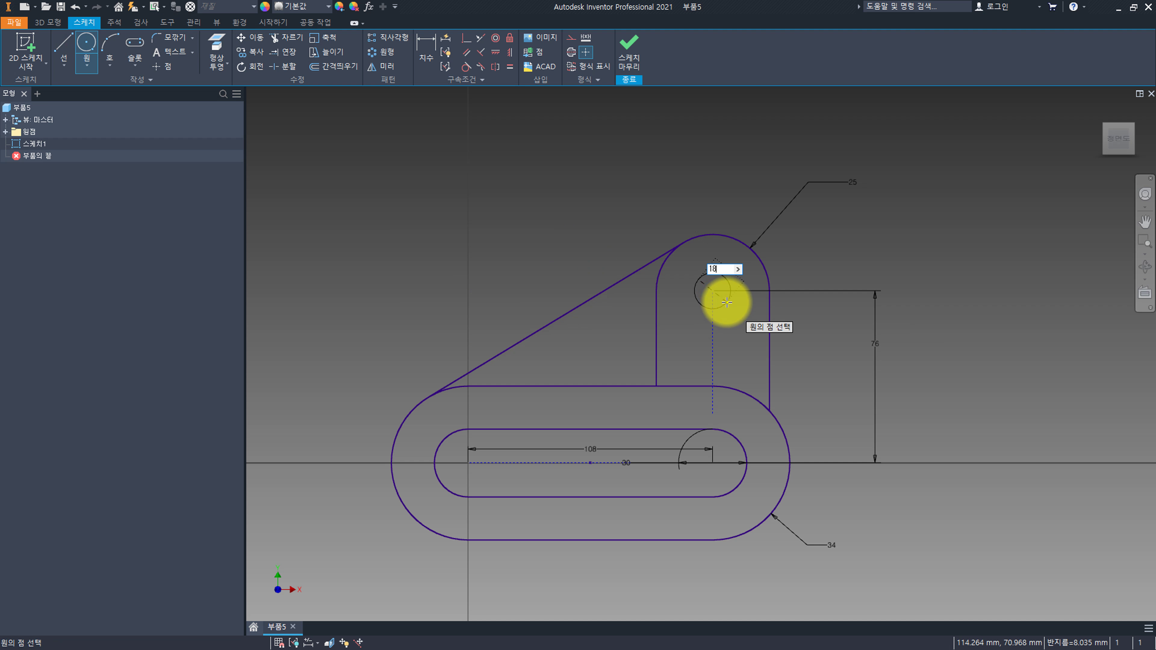
key(Return)
click(631, 52)
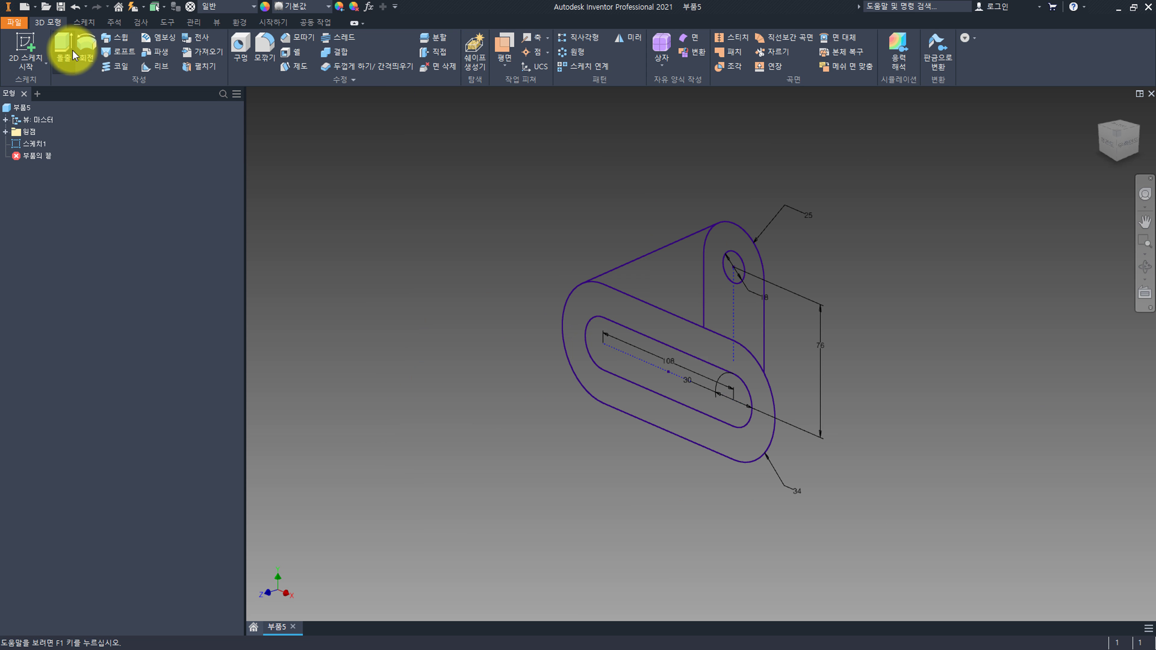
Step: Extrude the web, arm and slot ring regions of the sketch together by 22 mm in the flipped direction, leaving the openings empty
click(73, 55)
click(689, 285)
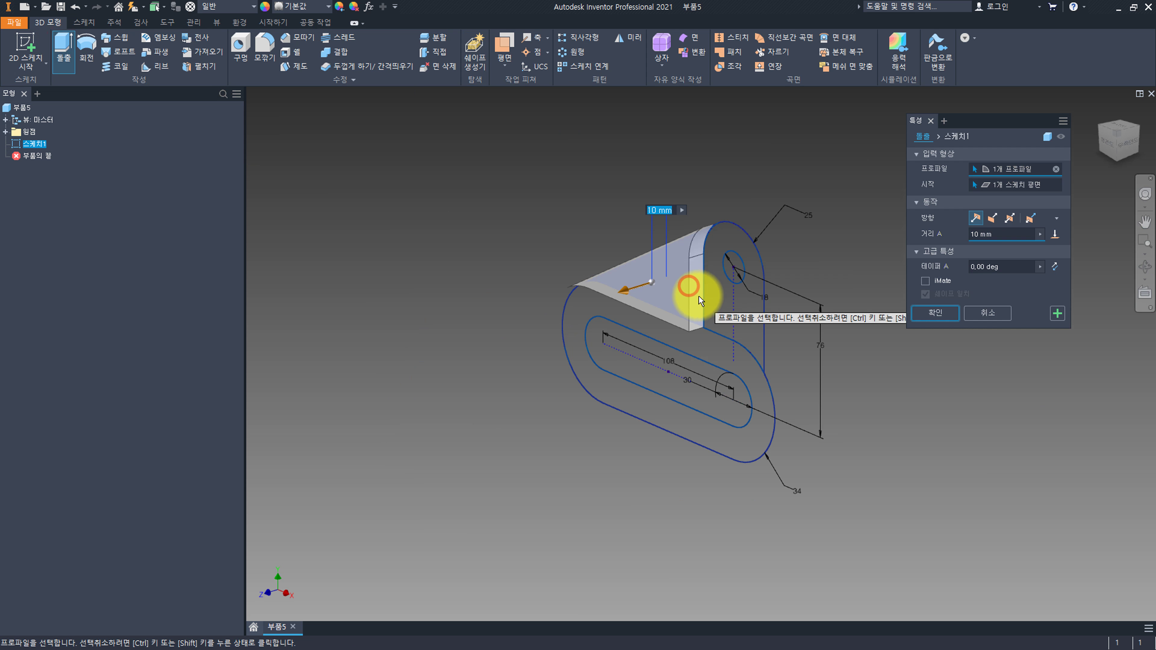
click(705, 345)
click(704, 342)
scroll(606, 307, up, 4)
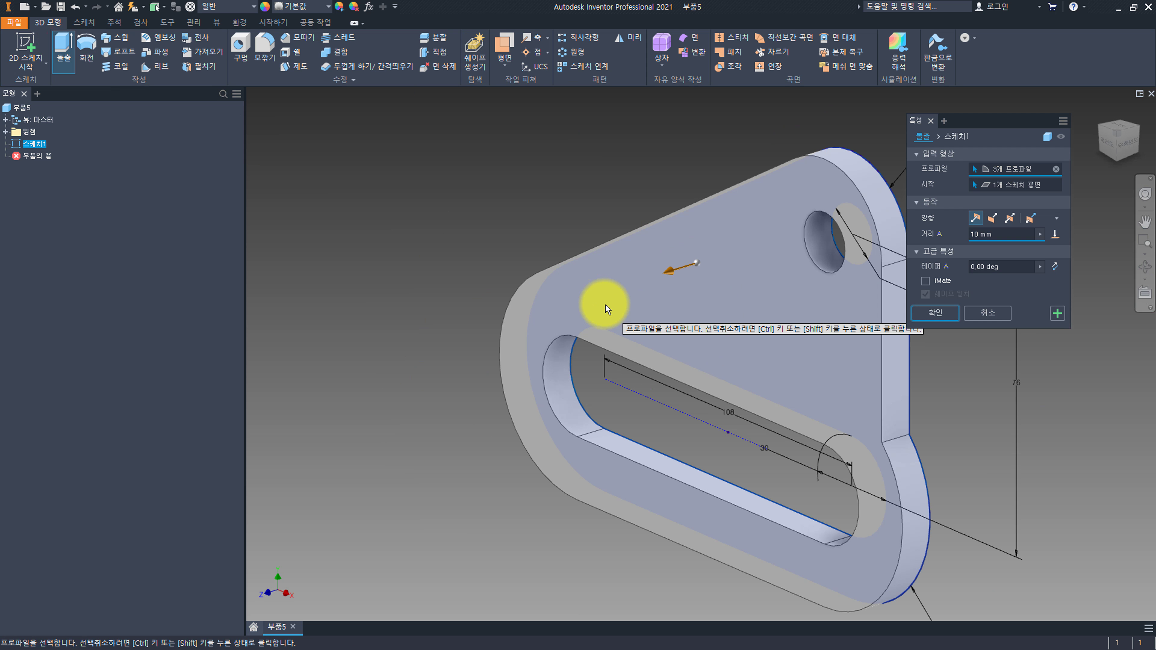
scroll(603, 304, down, 3)
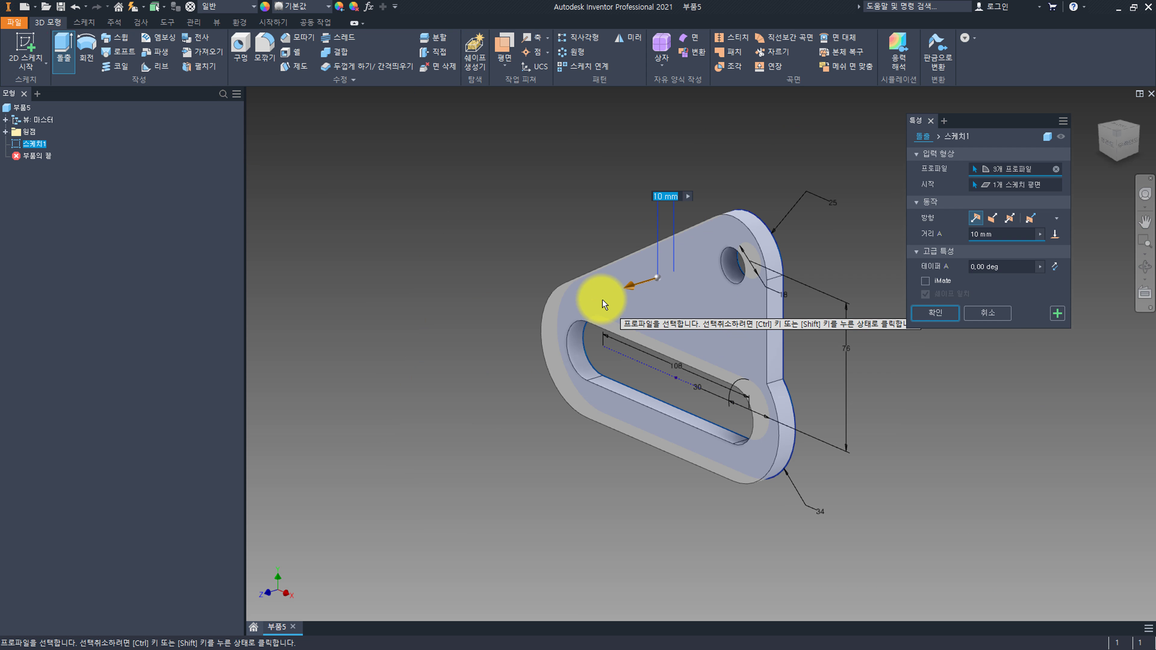
click(995, 217)
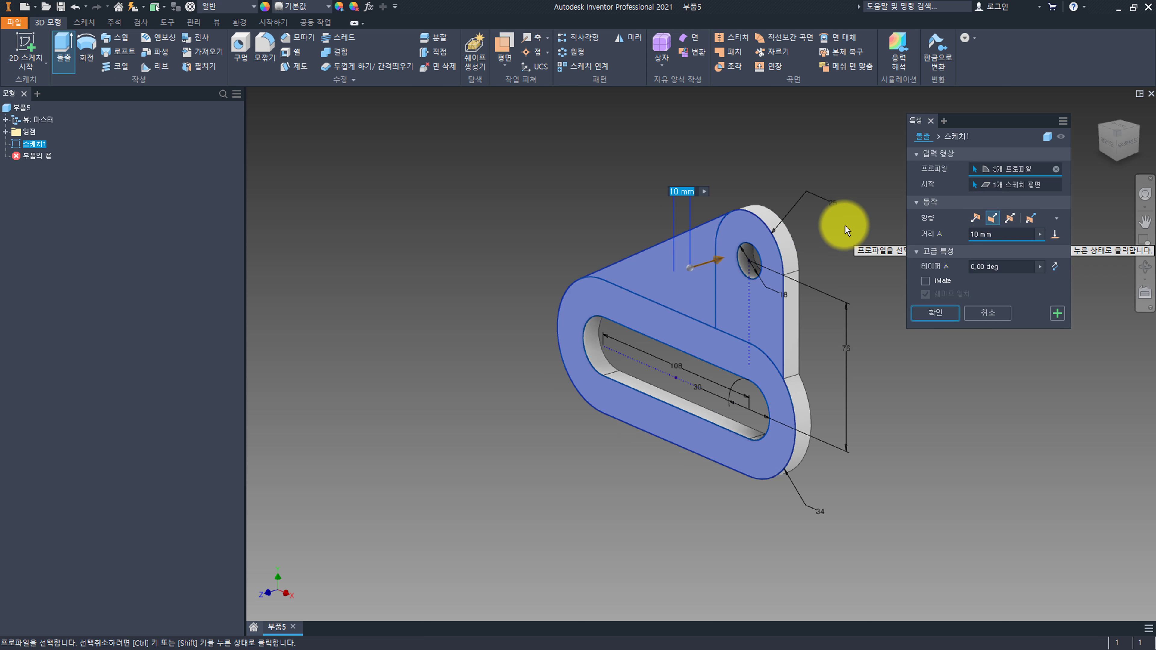
click(954, 311)
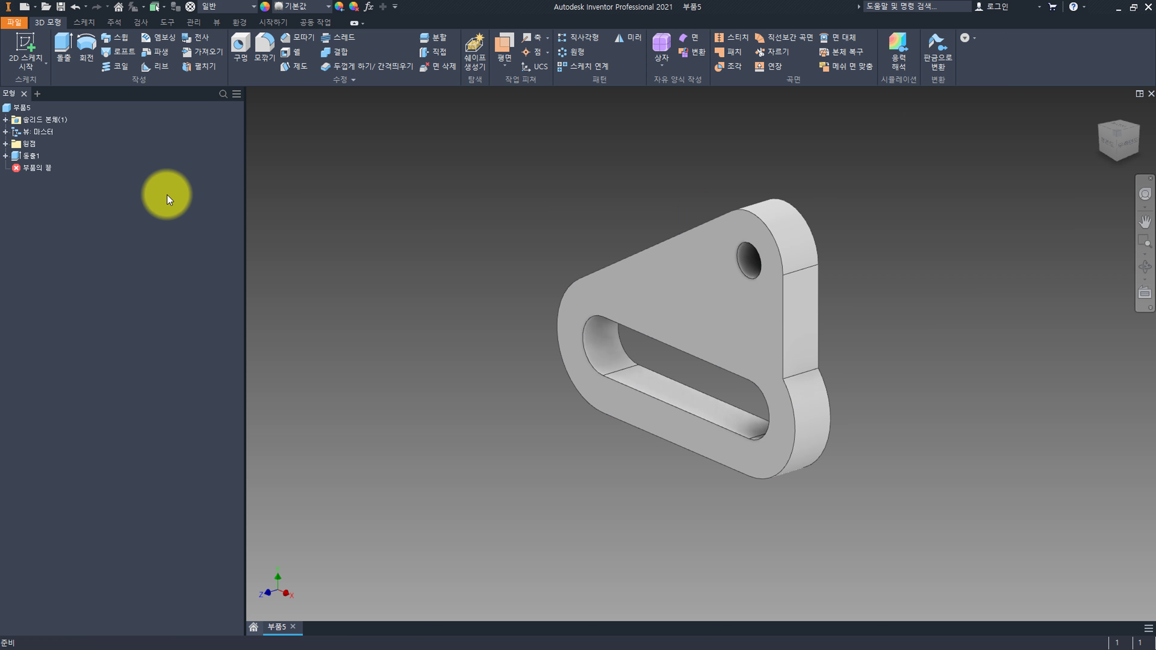
Step: Share the sketch used by the first extrusion so its regions can be reused
click(5, 155)
right_click(43, 167)
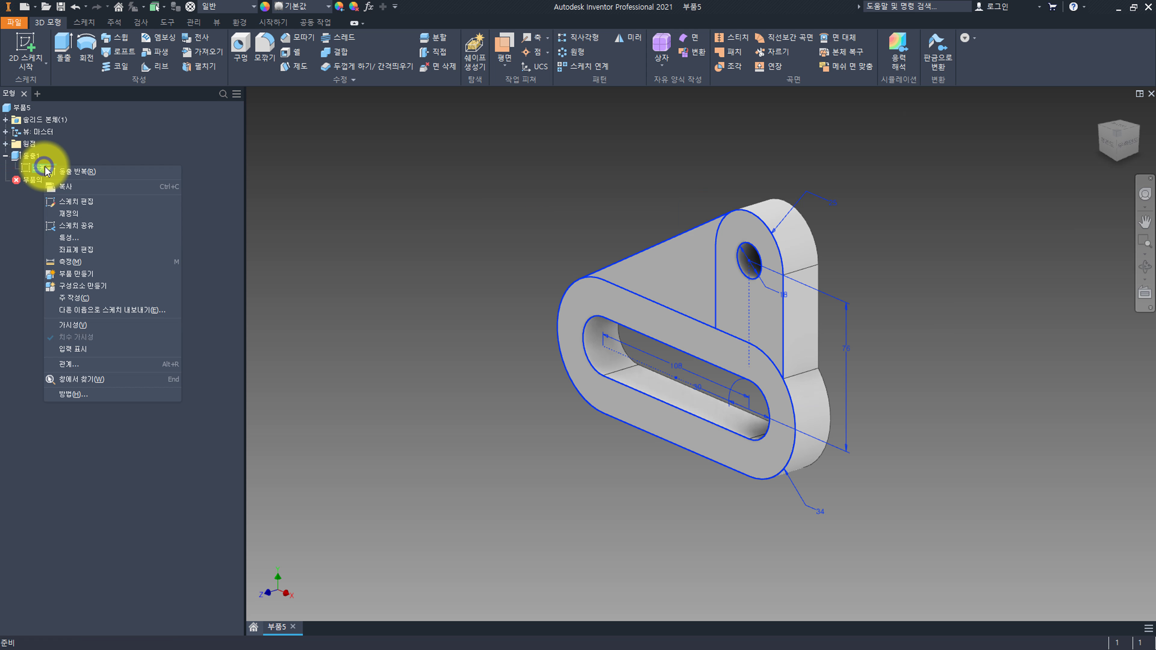
click(103, 224)
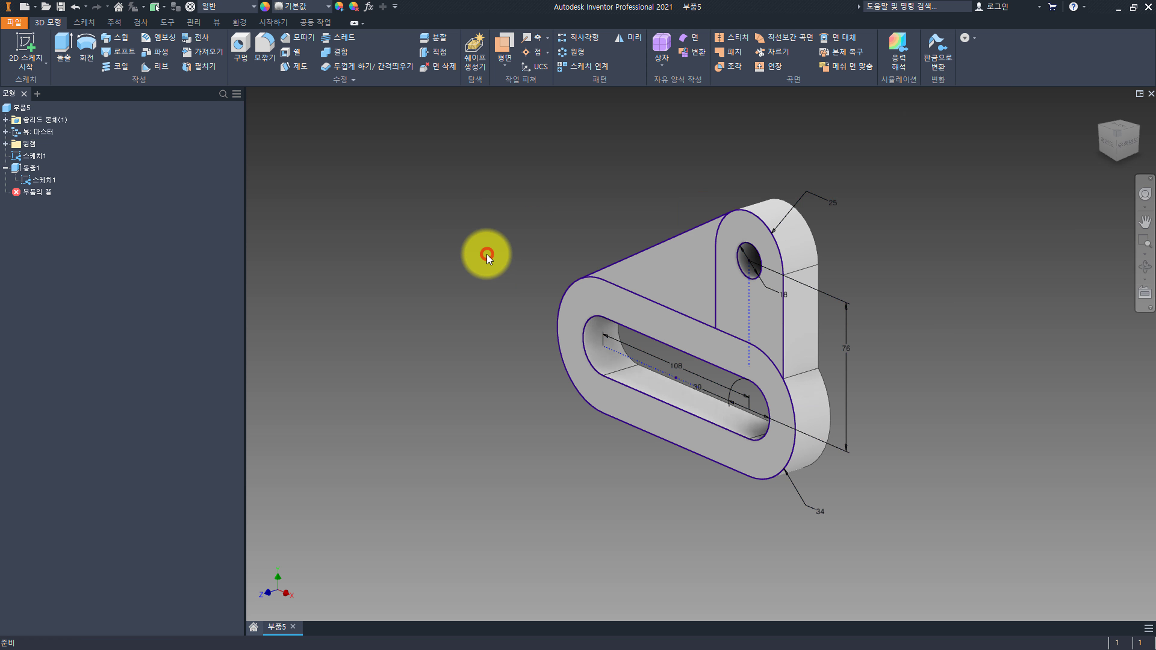
Step: Extrude the round-topped arm region of the shared sketch 12 mm forward in the default direction, joined to the body
click(64, 47)
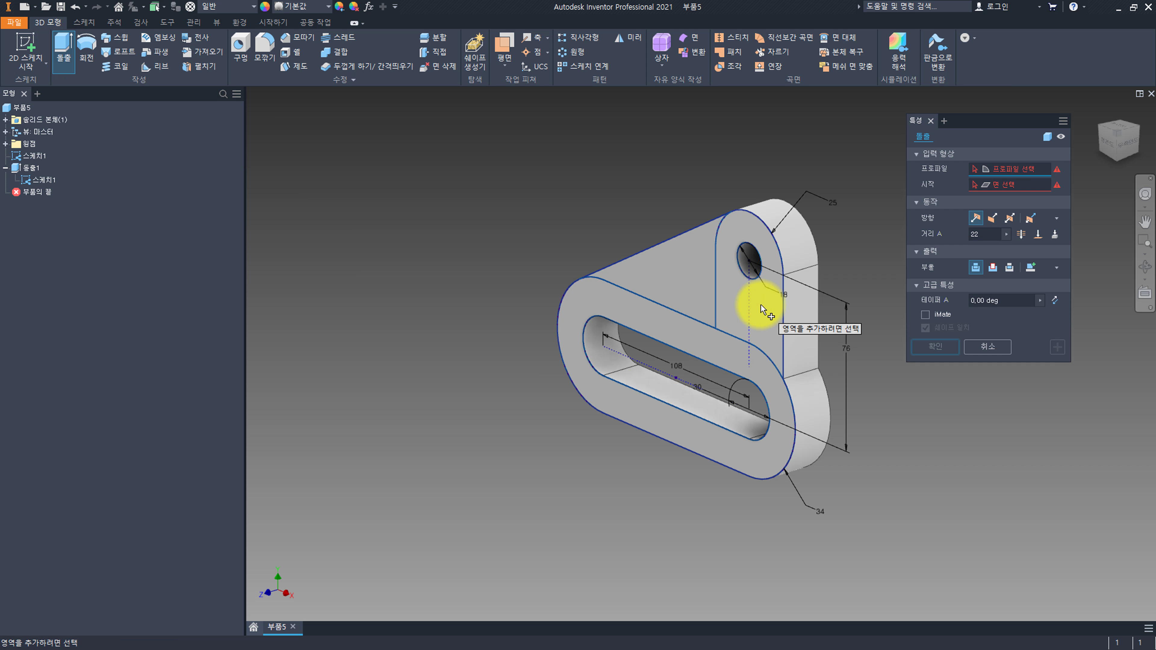
click(756, 314)
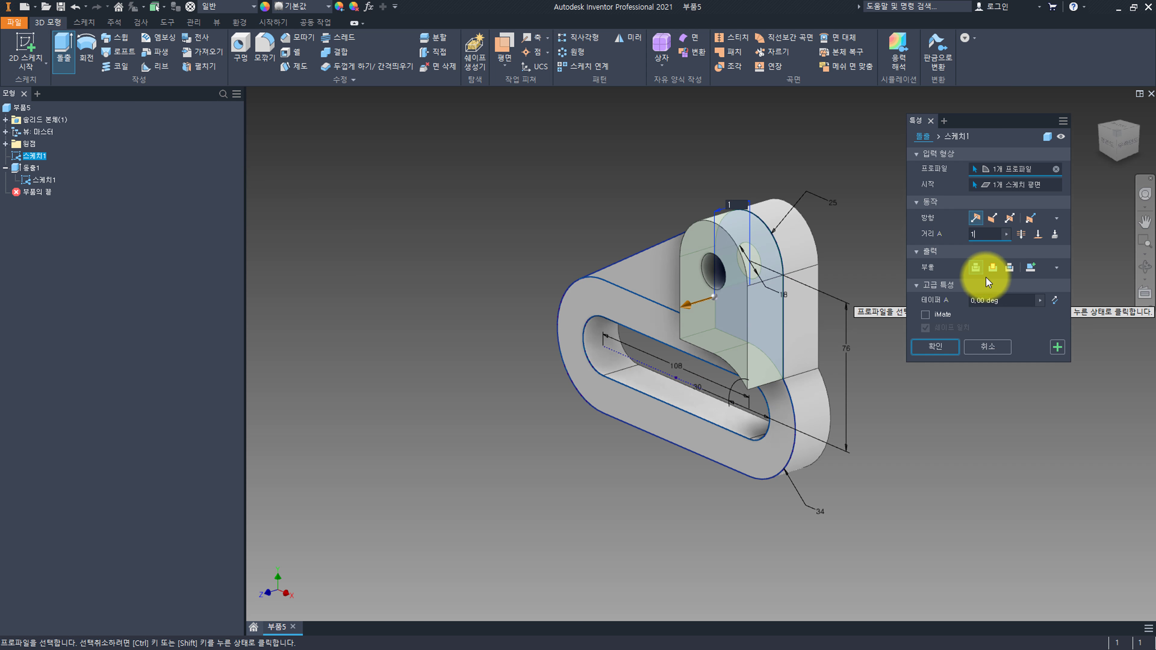
click(941, 347)
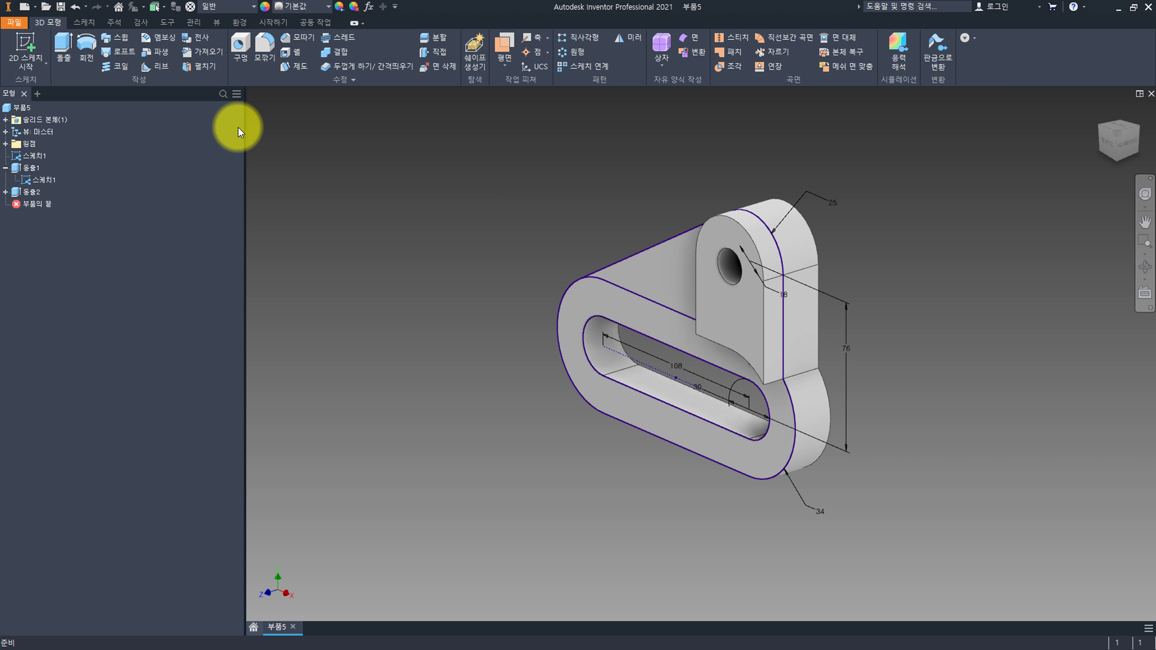
Step: Extrude the slot ring region of the shared sketch 30 mm forward, joined to the body
click(59, 42)
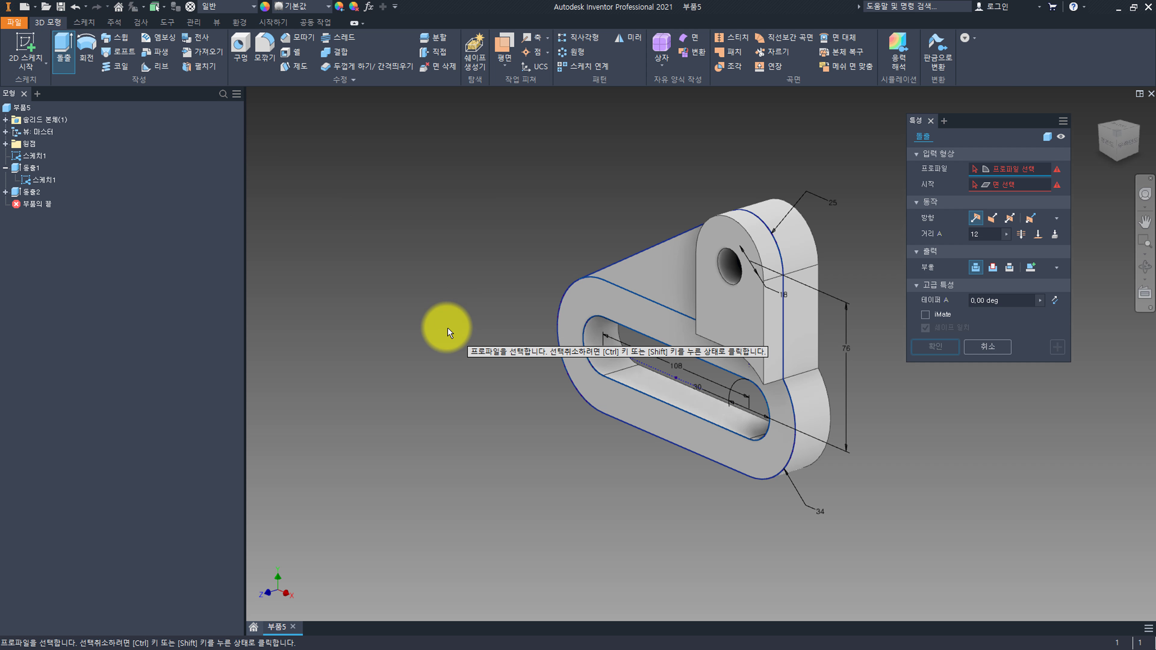
click(732, 444)
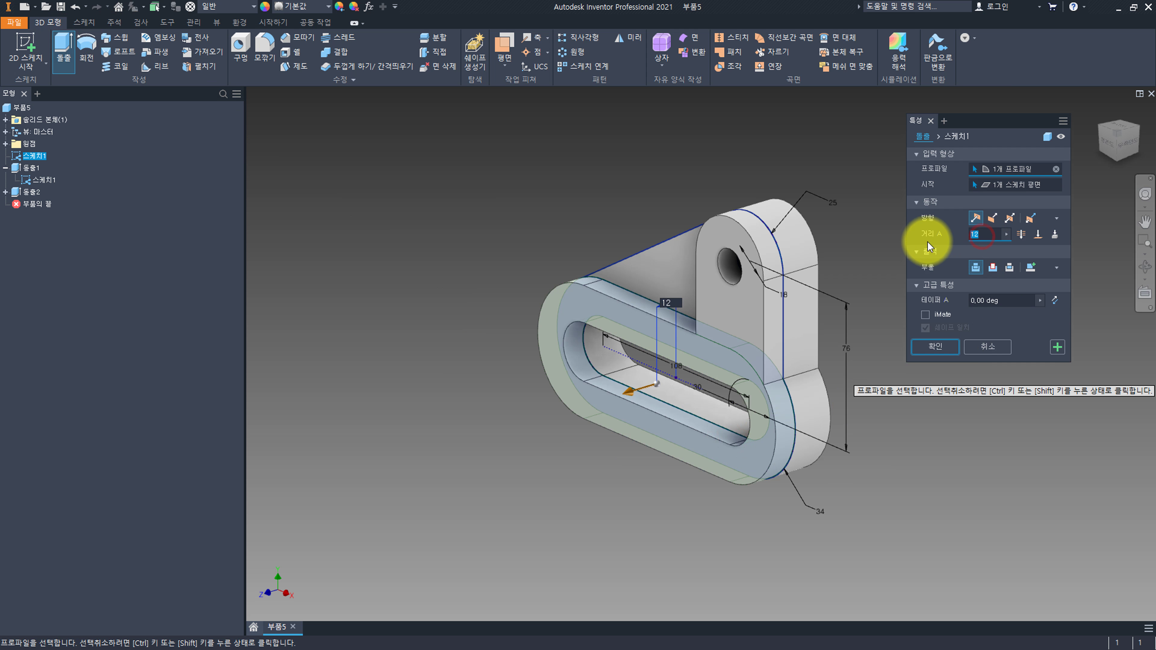
text(30)
key(Return)
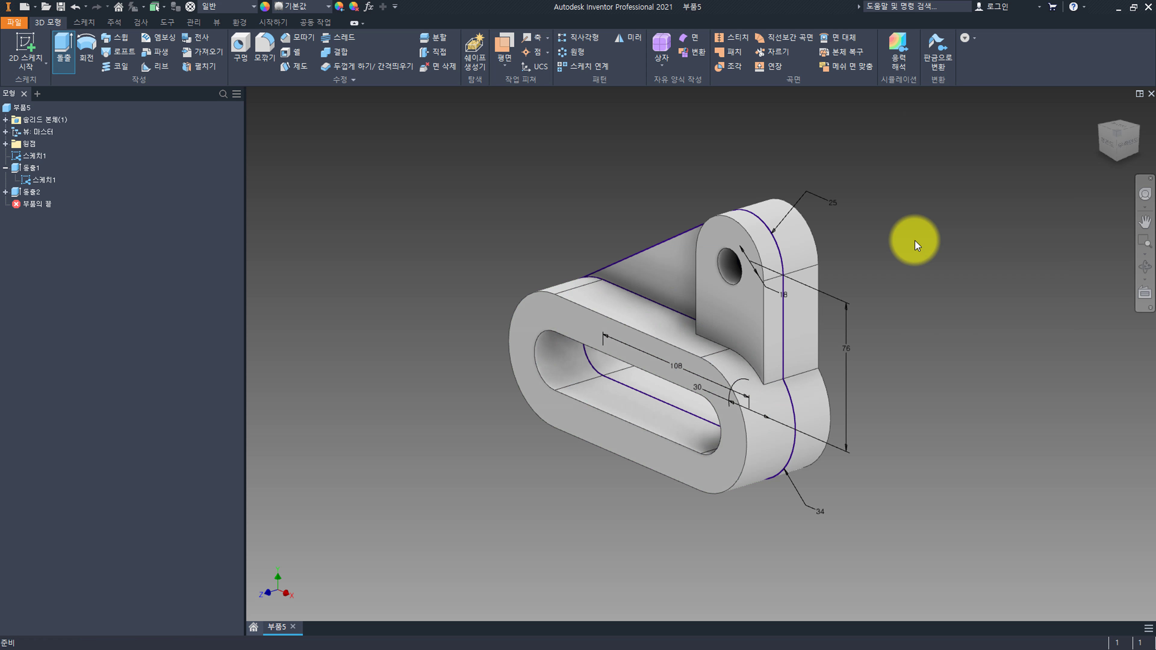
Step: Turn off the visibility of the shared sketch
shift+middle_drag(361, 240, 335, 234)
right_click(37, 183)
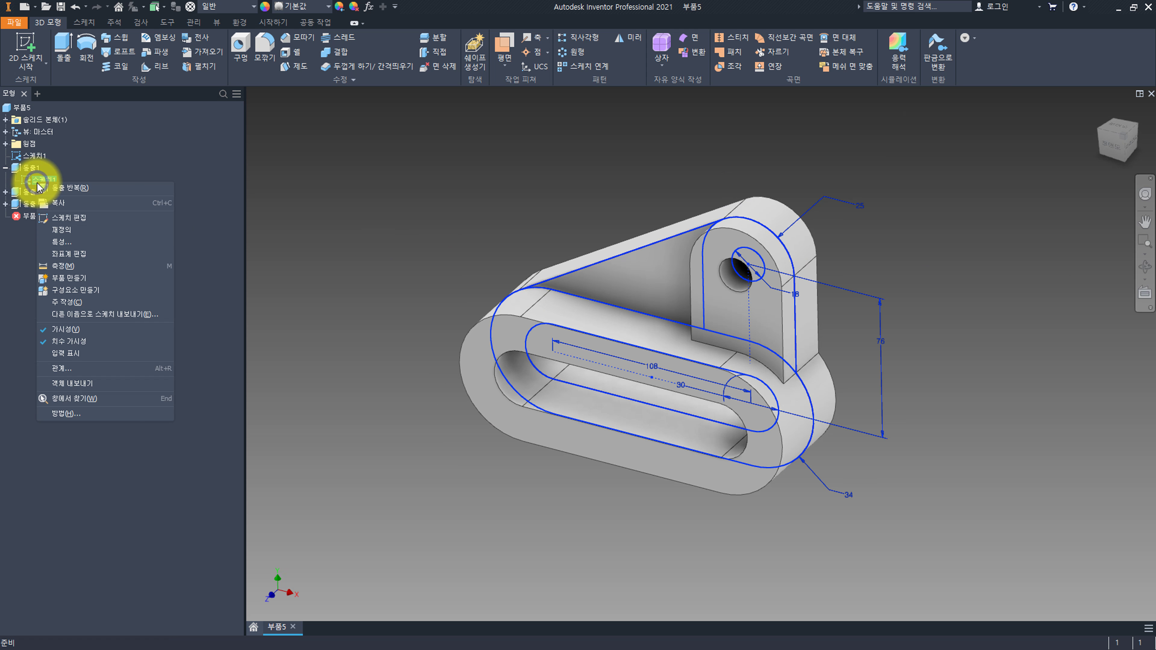
click(36, 154)
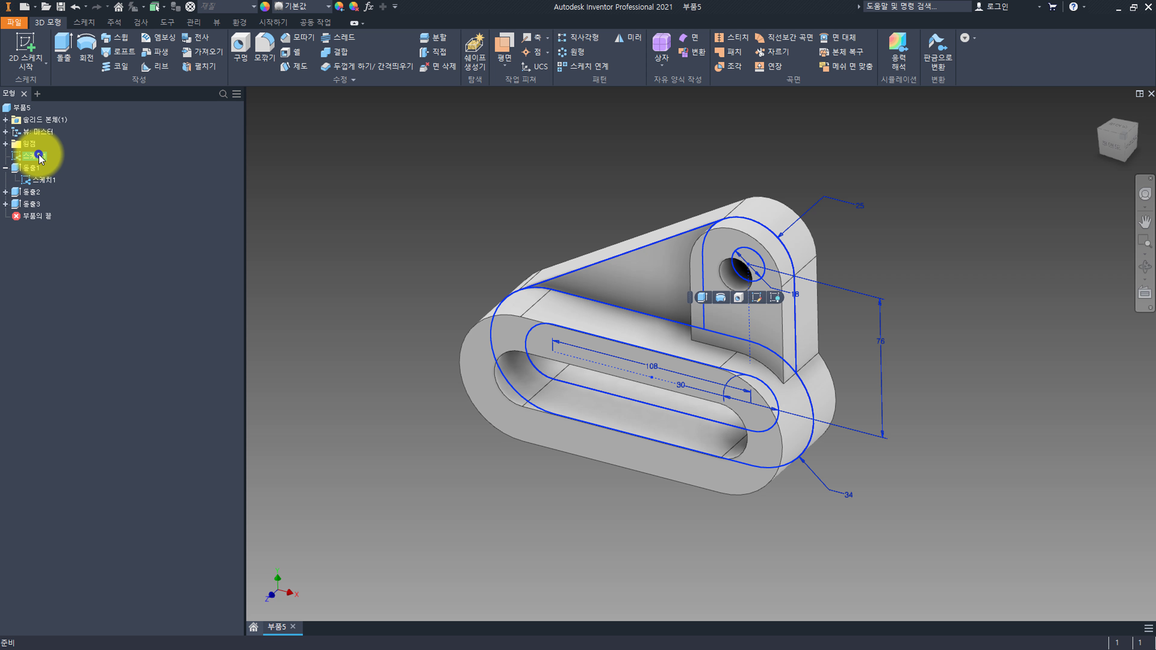
right_click(38, 154)
click(95, 300)
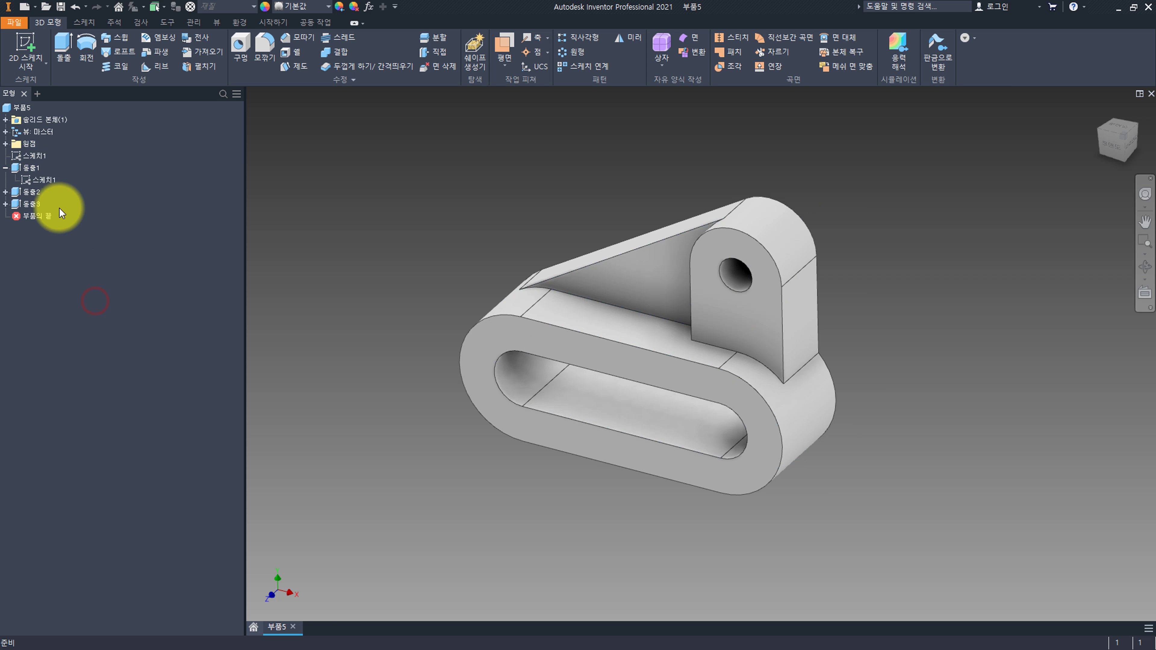
right_click(31, 151)
click(95, 299)
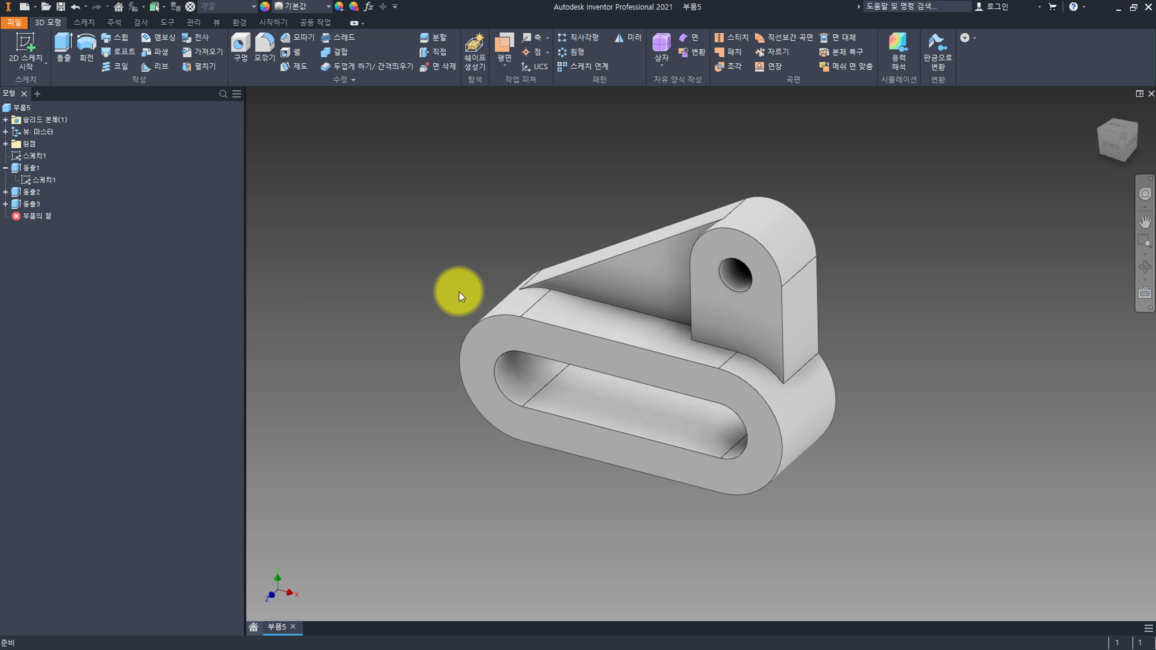
Step: Fillet the inner corner edge where the arm's side meets the top of the slot body with a 15 mm radius
shift+middle_drag(459, 292, 519, 304)
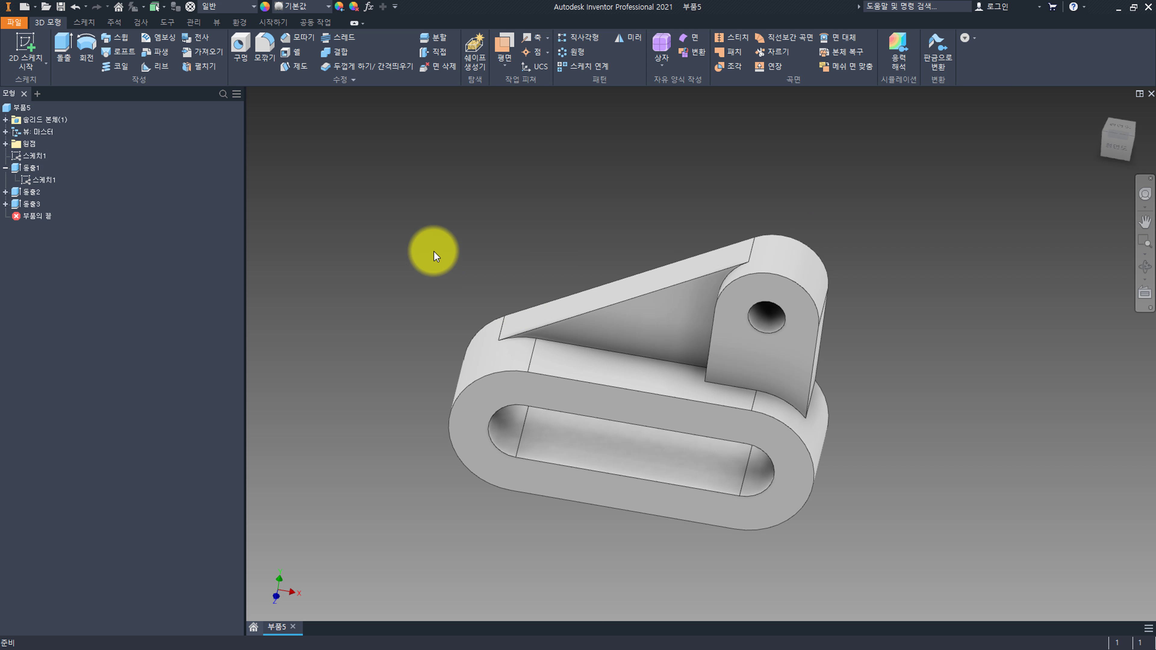
click(265, 45)
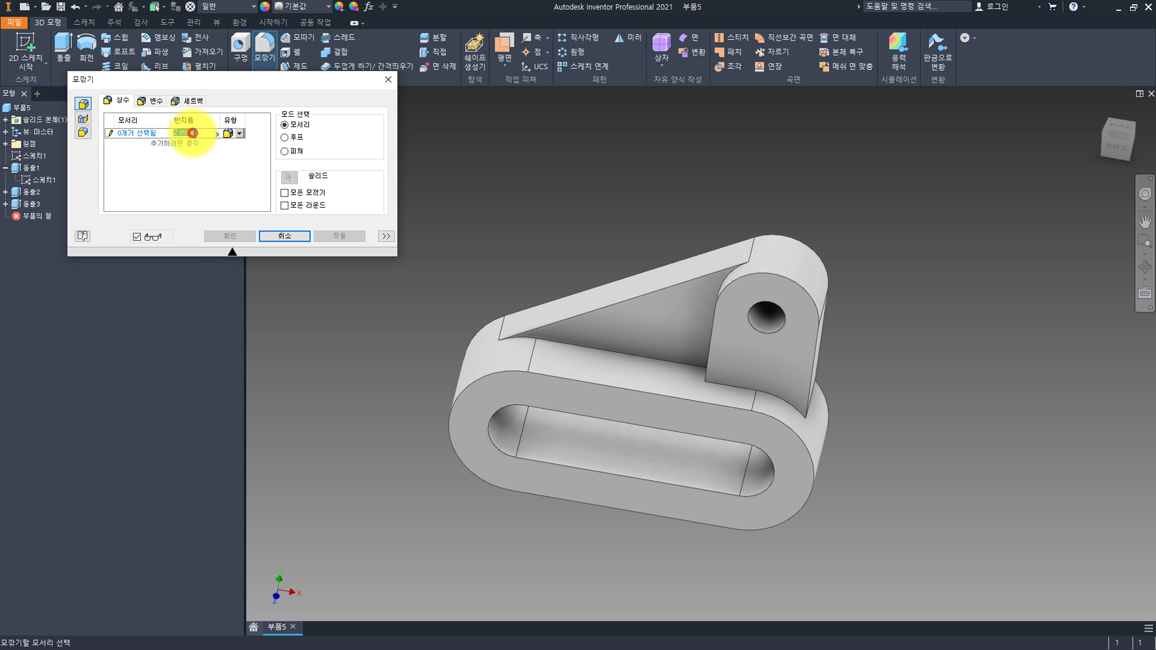
text(15)
shift+middle_drag(645, 382, 702, 392)
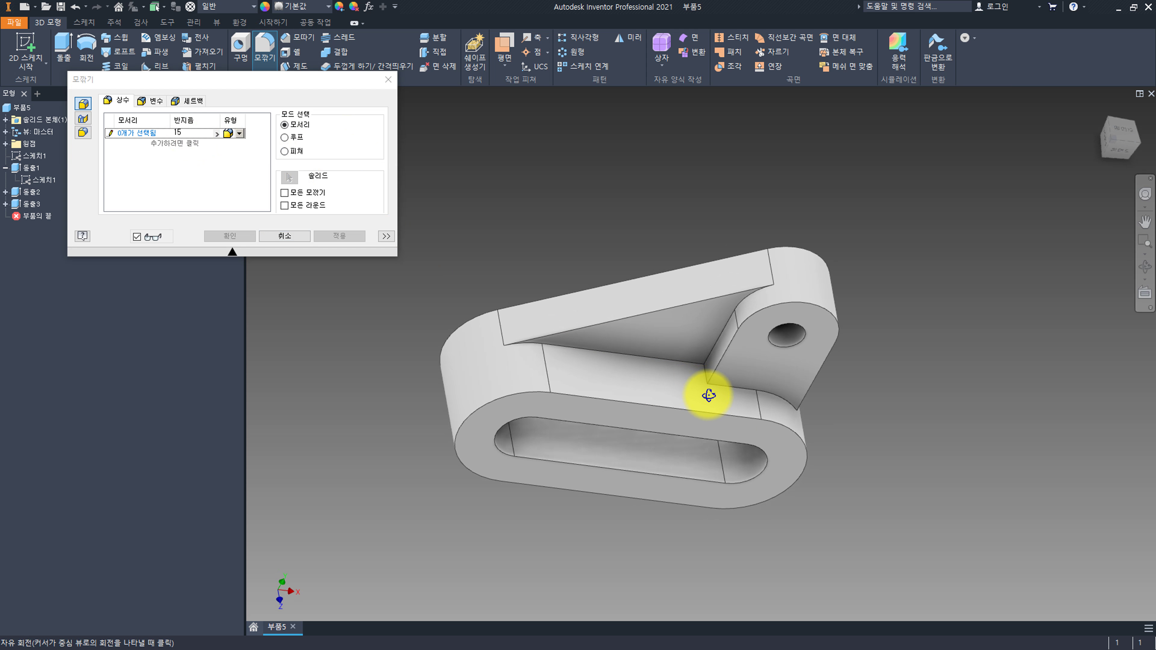
click(701, 377)
click(237, 236)
shift+middle_drag(382, 285, 480, 269)
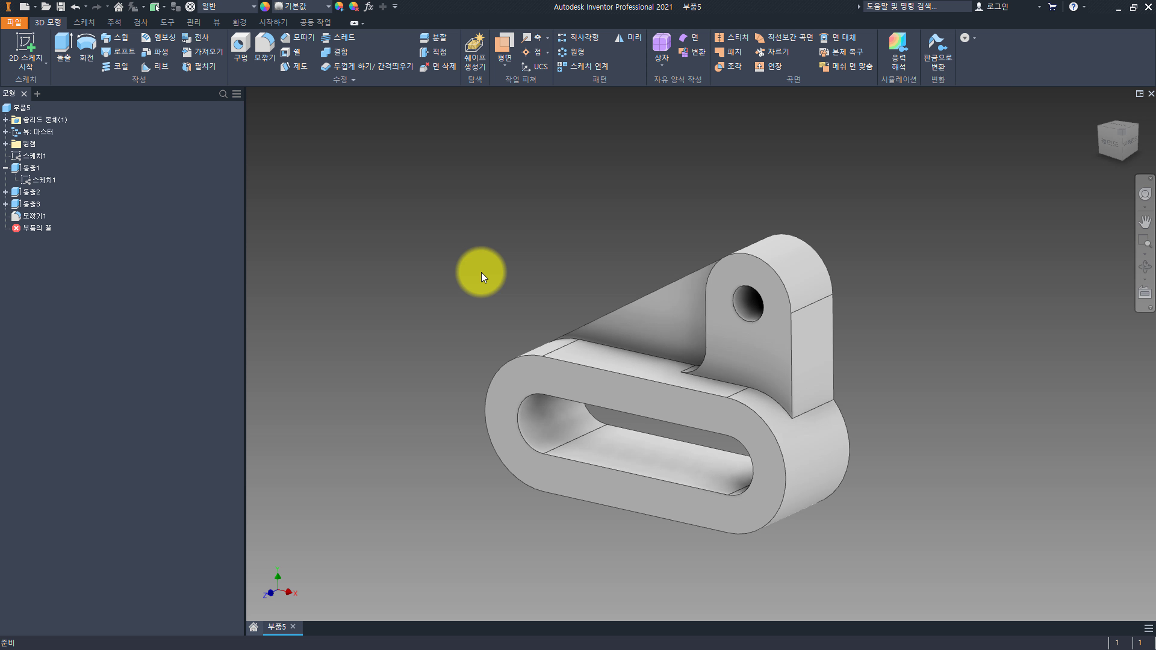
scroll(481, 273, up, 3)
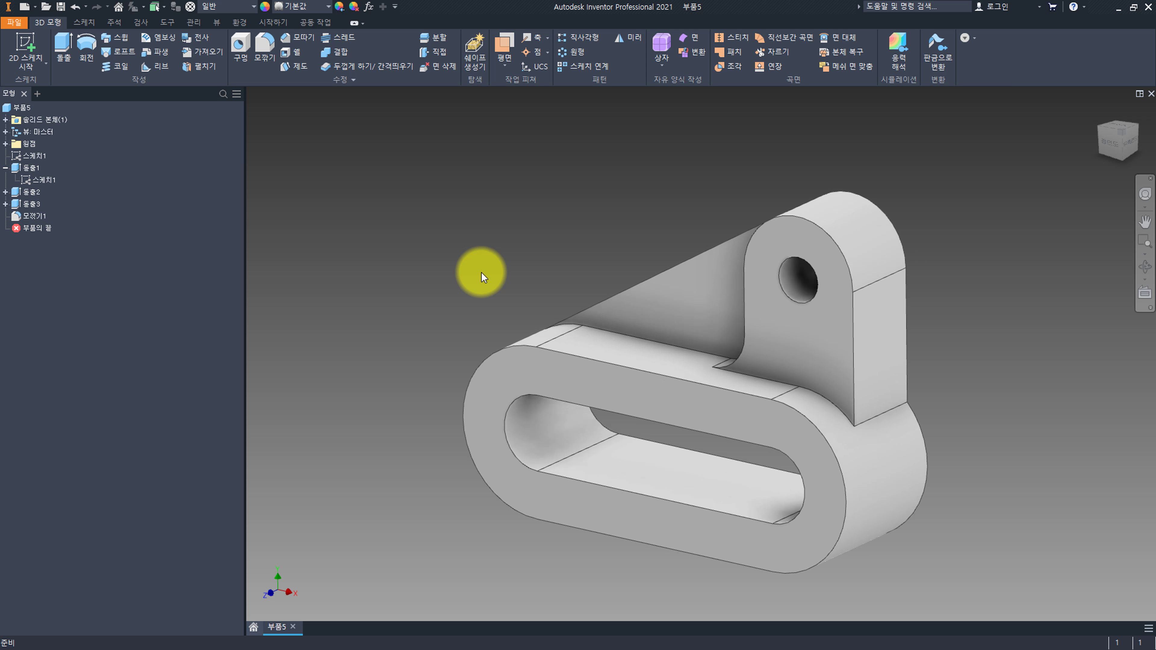